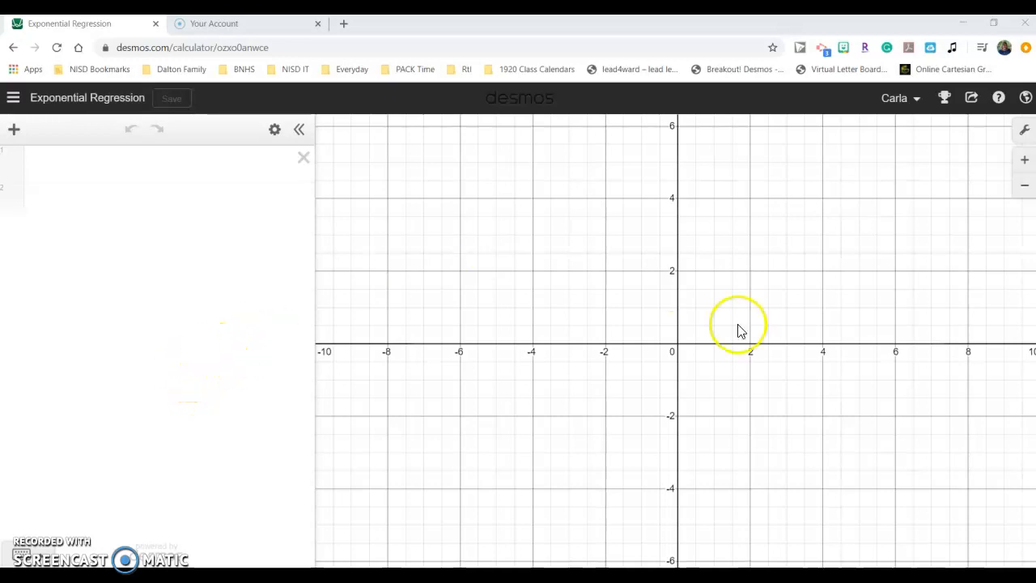
# Add a table to the expression list.
pyautogui.moveTo(248, 576)
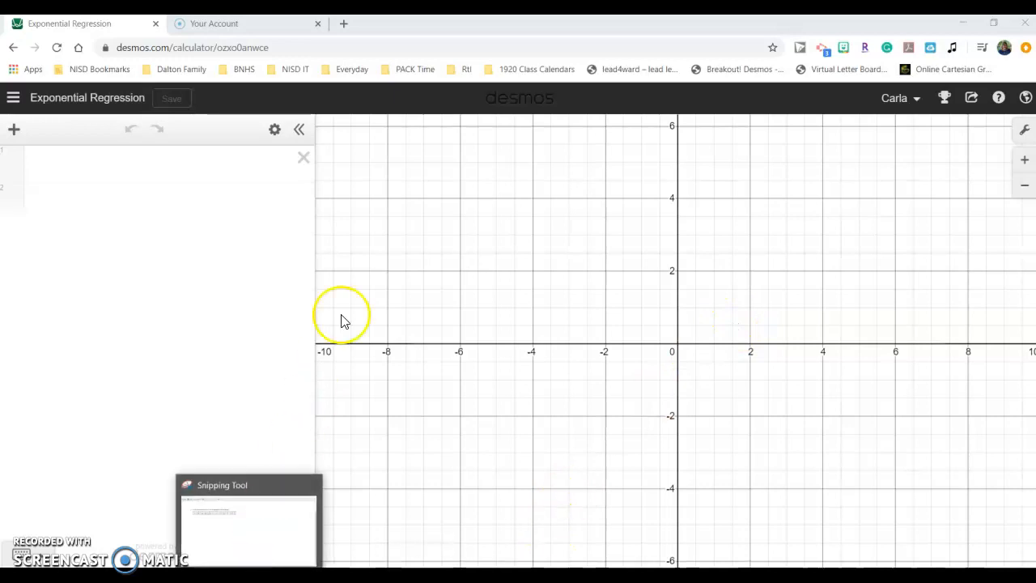
pyautogui.click(15, 131)
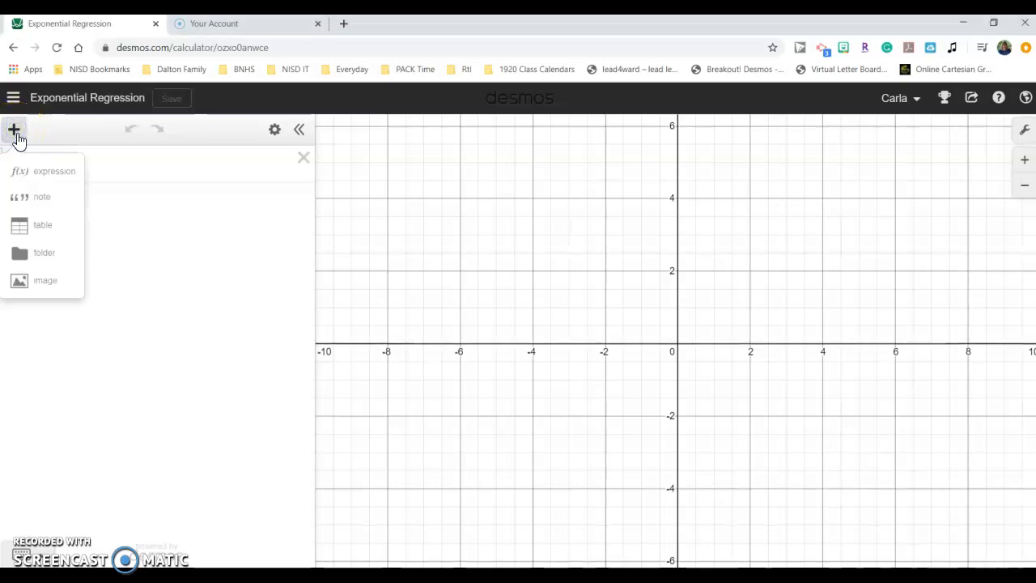
pyautogui.click(42, 229)
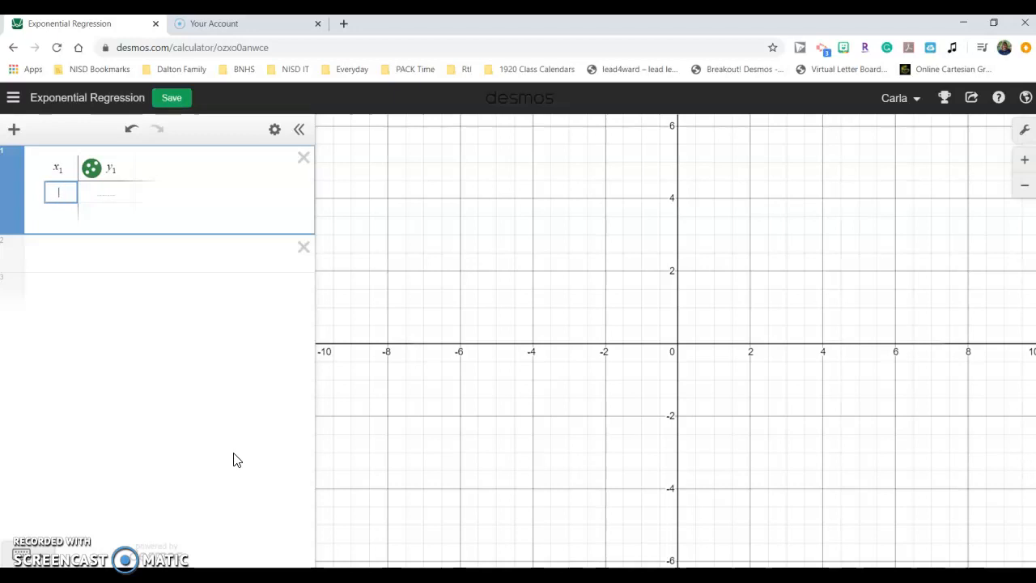
# Switch to the Snipping Tool holding the data problem and restore both windows so they can be stacked.
pyautogui.click(256, 552)
pyautogui.click(545, 275)
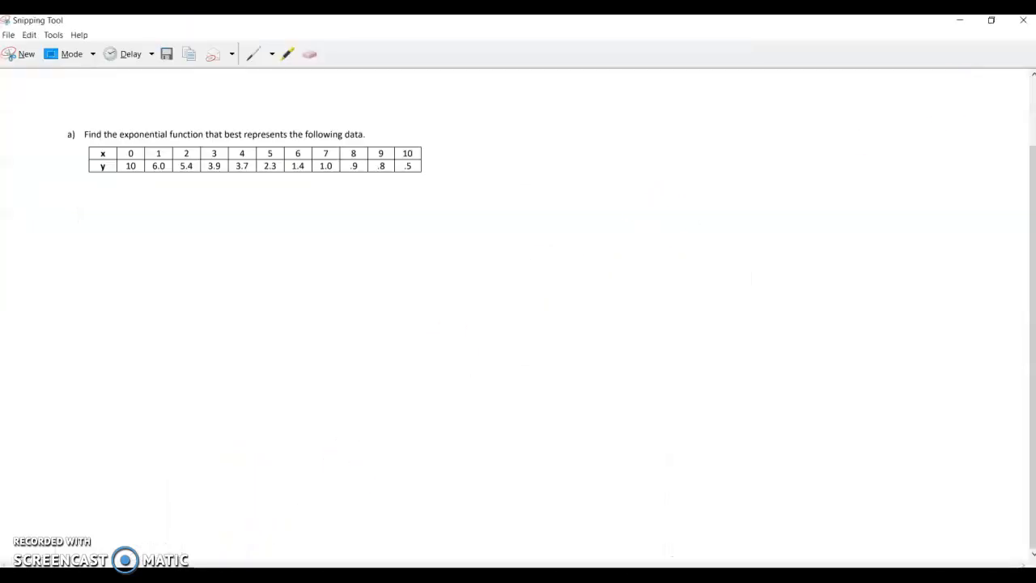
pyautogui.click(992, 22)
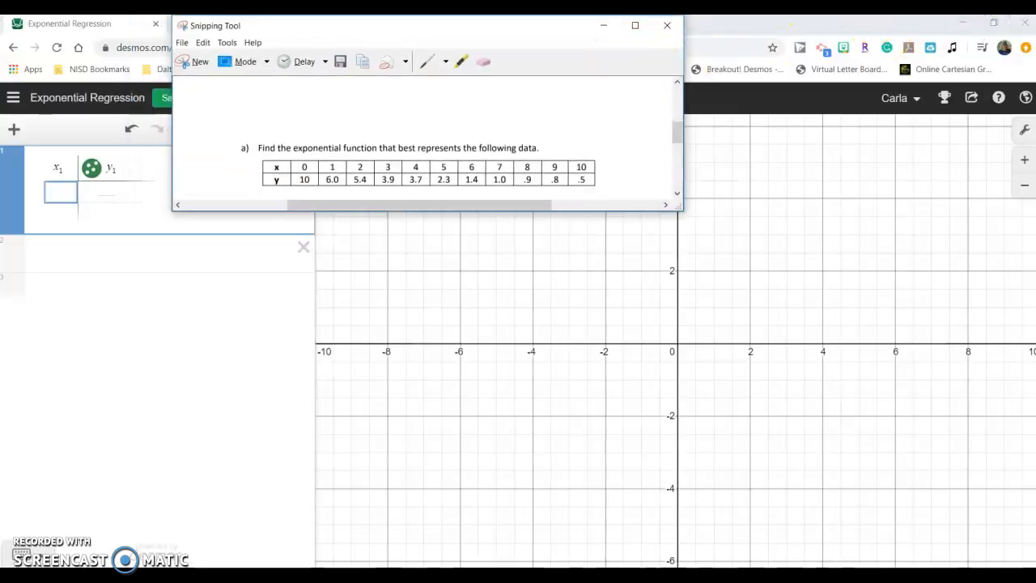
pyautogui.click(888, 34)
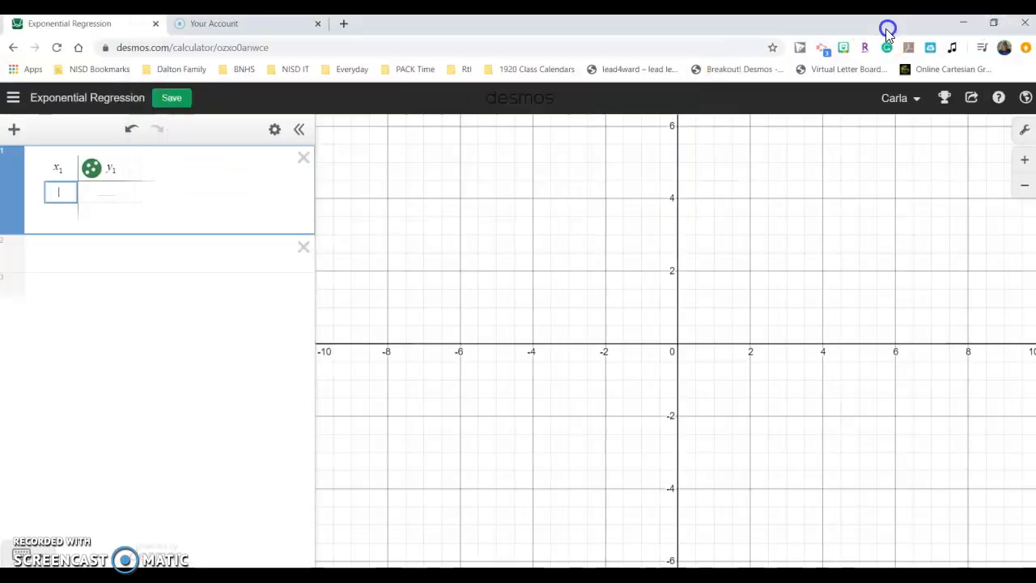
pyautogui.click(993, 22)
pyautogui.moveTo(728, 41); pyautogui.dragTo(630, 153)
pyautogui.moveTo(826, 351); pyautogui.dragTo(1034, 356)
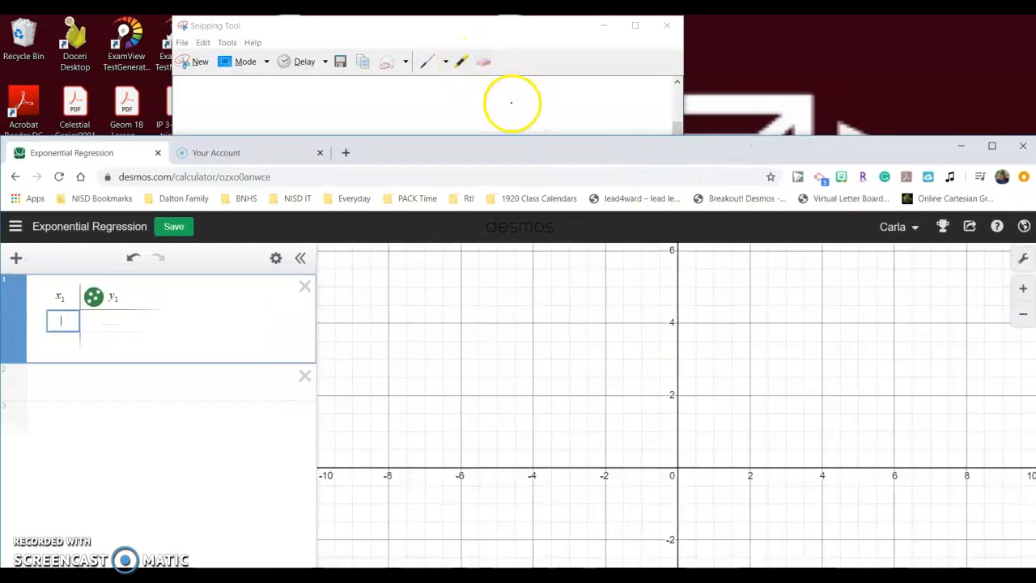
# Scroll the snip to the x/y data table and reposition the windows so the table sits above the graphing calculator.
pyautogui.click(510, 102)
pyautogui.click(464, 209)
pyautogui.moveTo(463, 210); pyautogui.dragTo(467, 176)
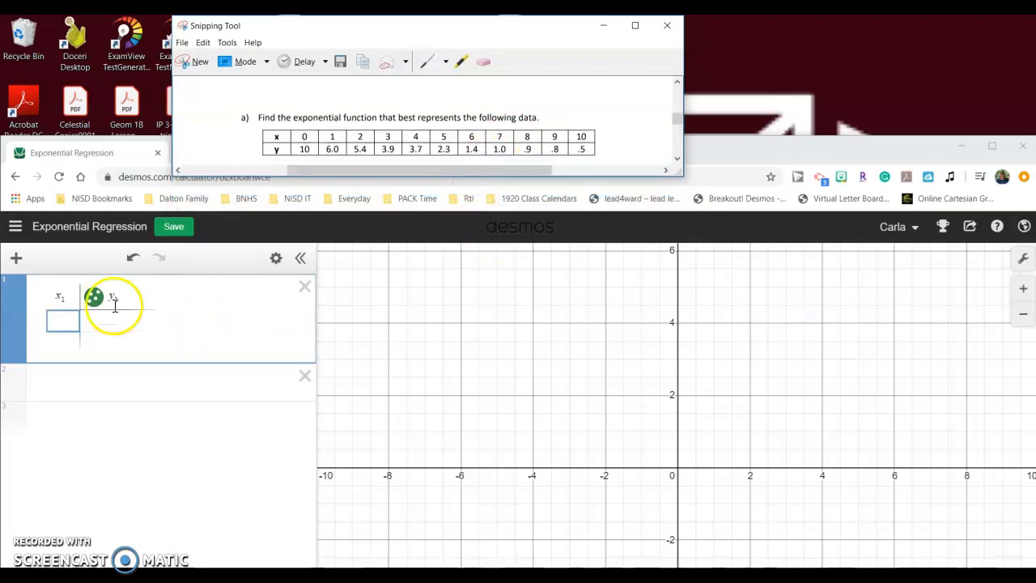
pyautogui.click(69, 326)
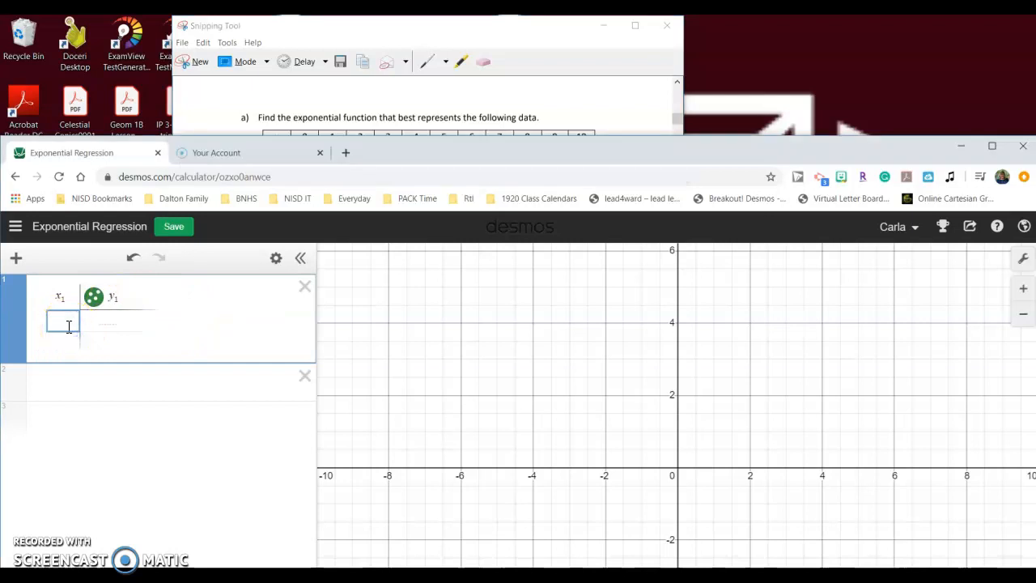
pyautogui.click(614, 118)
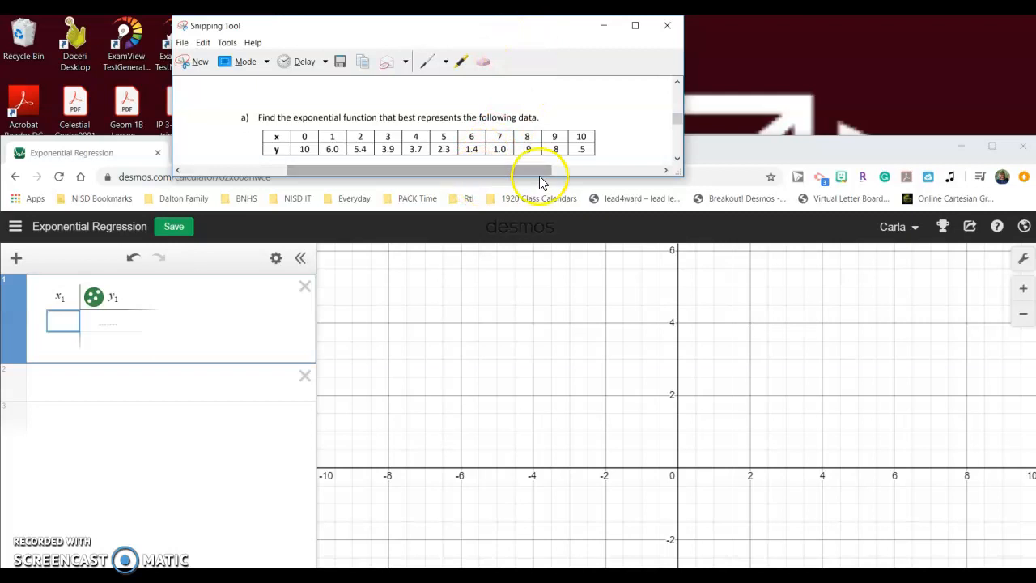
pyautogui.moveTo(520, 35); pyautogui.dragTo(563, 21)
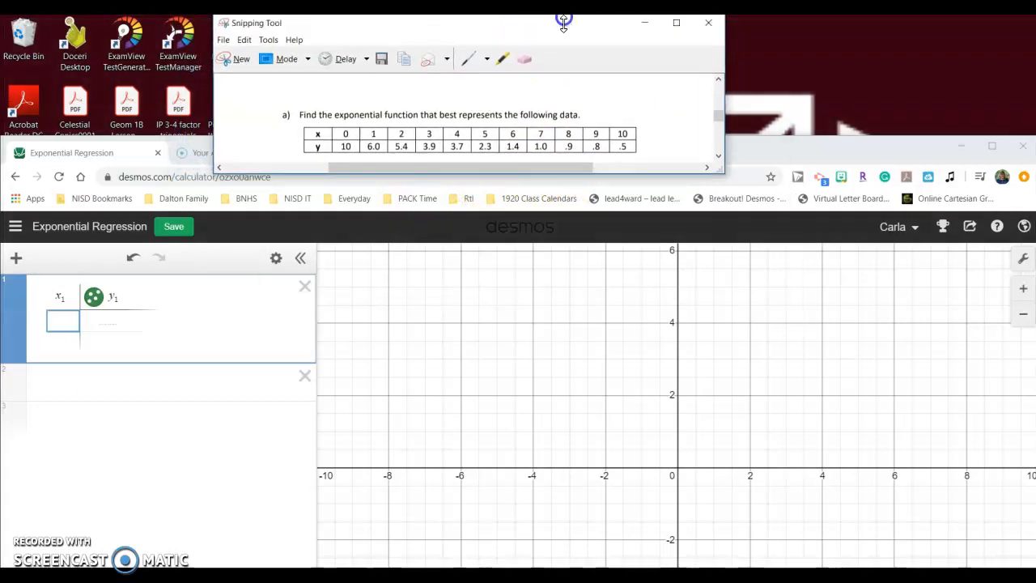
pyautogui.click(791, 143)
pyautogui.moveTo(793, 134); pyautogui.dragTo(795, 166)
# Enter the x-values 0 through 10 in the x₁ column of the table.
pyautogui.click(66, 356)
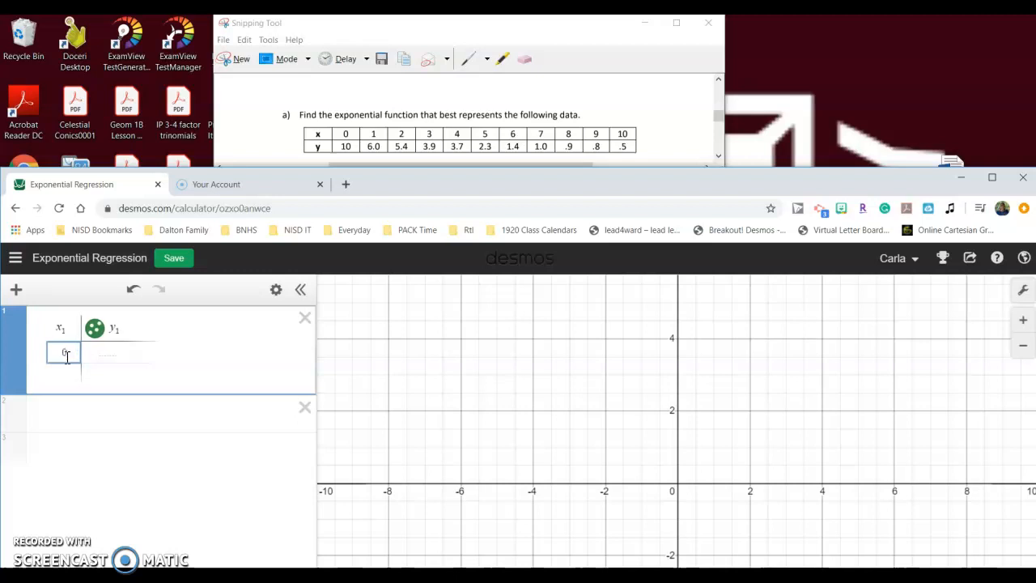
pyautogui.write('0')
pyautogui.press('Return')
pyautogui.write('1')
pyautogui.press('Return')
pyautogui.write('2')
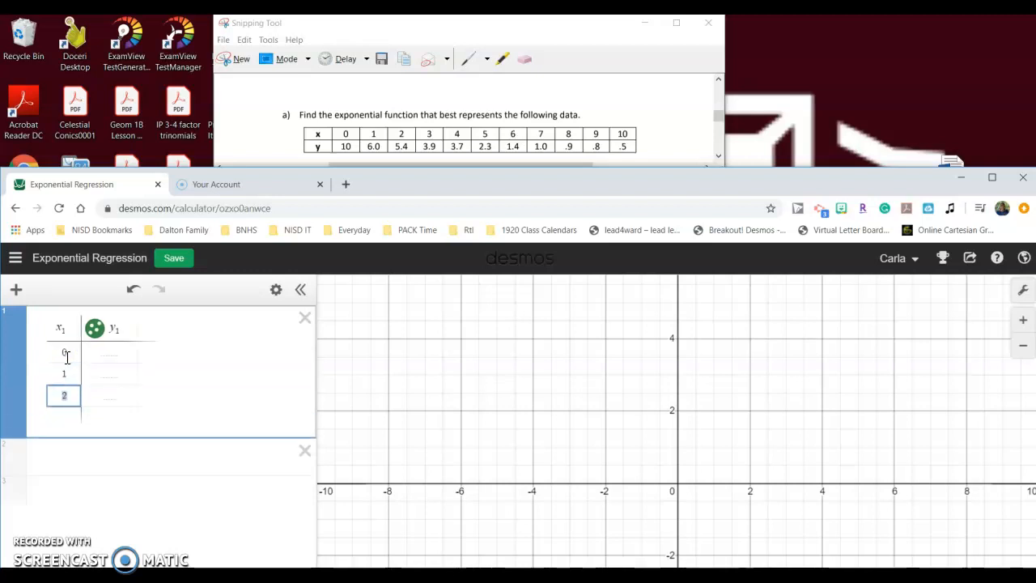
pyautogui.press('Return')
pyautogui.write('3')
pyautogui.press('Return')
pyautogui.write('4')
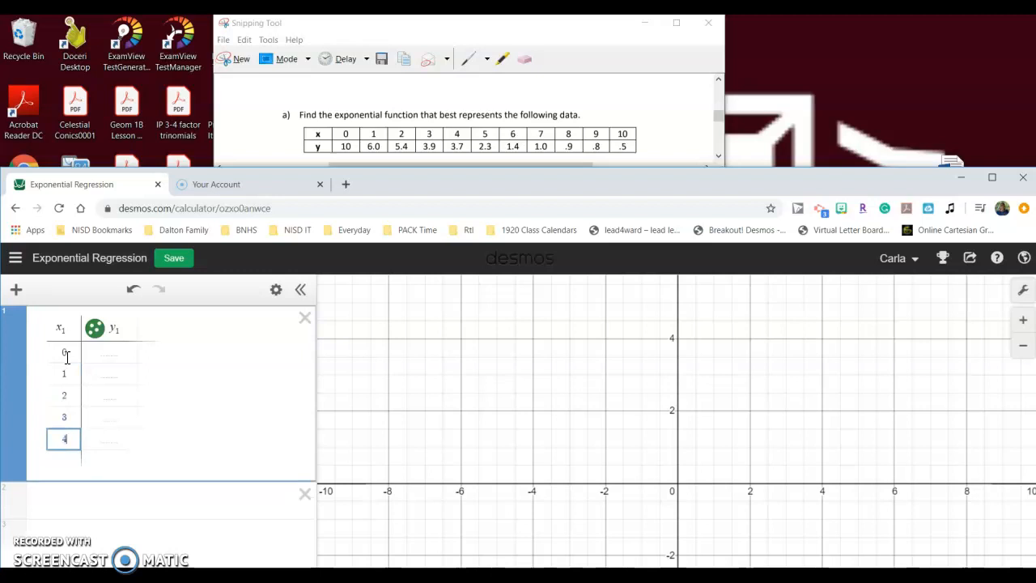
pyautogui.press('Return')
pyautogui.press('Return')
pyautogui.press('Return')
pyautogui.write('7')
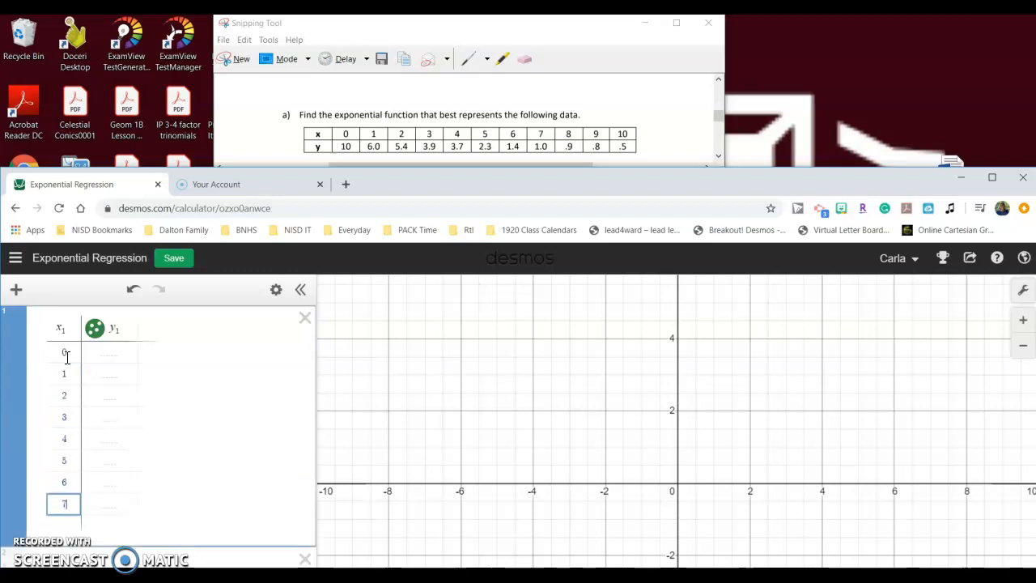
pyautogui.press('Return')
pyautogui.write('8')
pyautogui.press('Return')
pyautogui.write('9')
pyautogui.press('Return')
pyautogui.write('10')
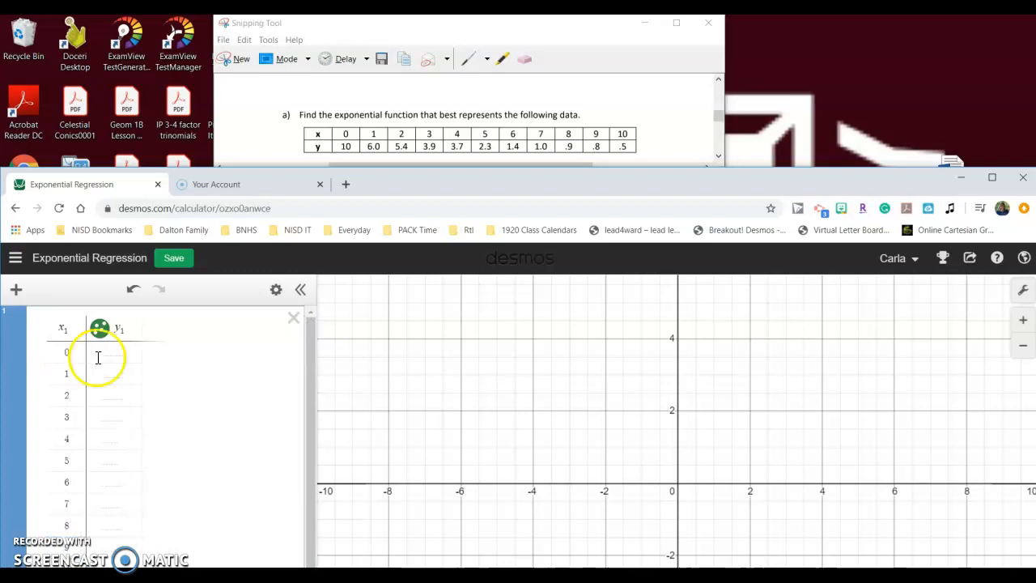
# Enter the y-values 10, 6.0, 5.4, 3.9, 3.7, 2.3, 1.4, 1.0, .9, .8, .5 in the y₁ column.
pyautogui.click(124, 361)
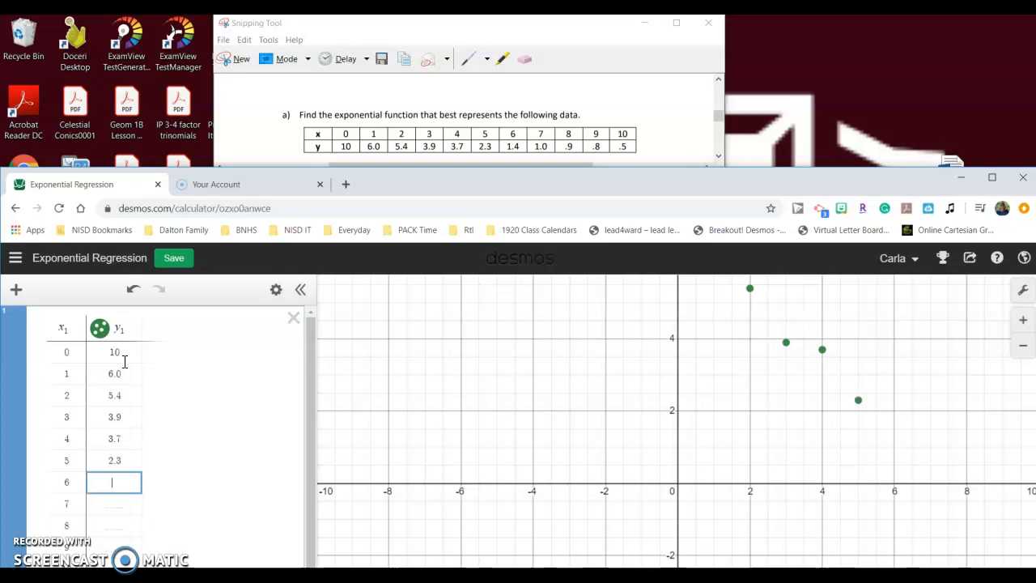
pyautogui.press('Return')
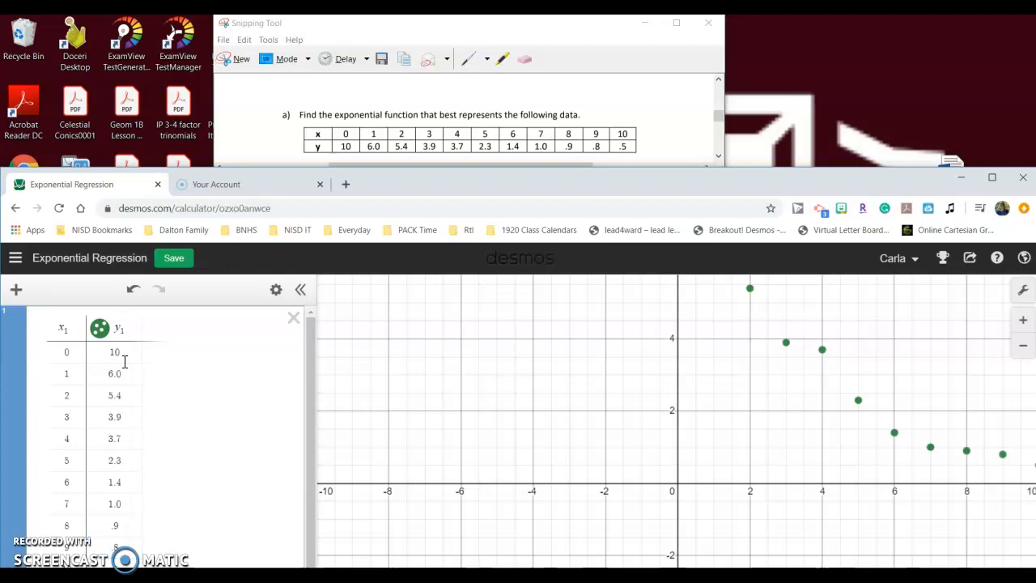
# Maximize the browser window and delete the empty 11th row of the table.
pyautogui.moveTo(626, 168); pyautogui.dragTo(627, 77)
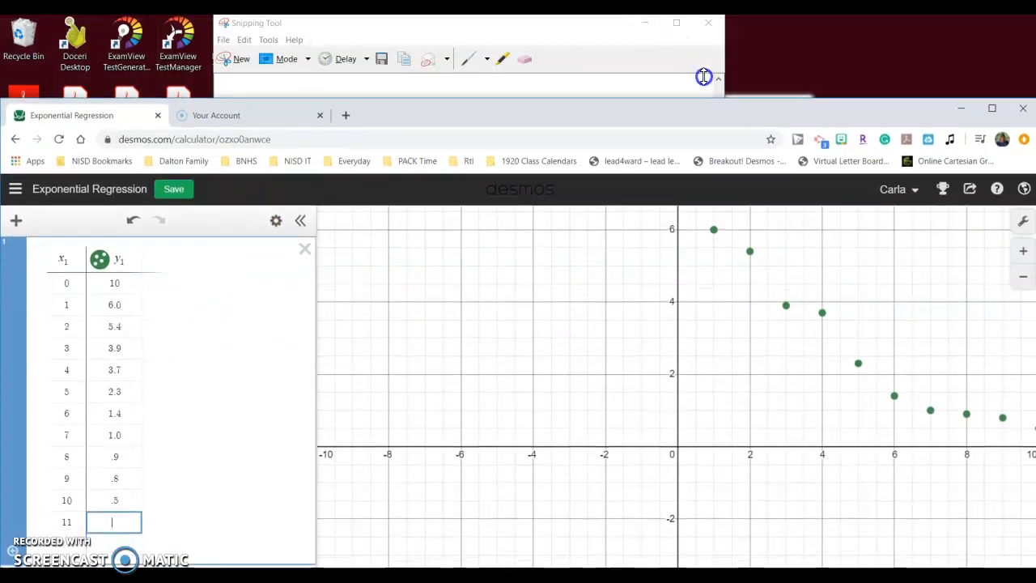
pyautogui.click(991, 107)
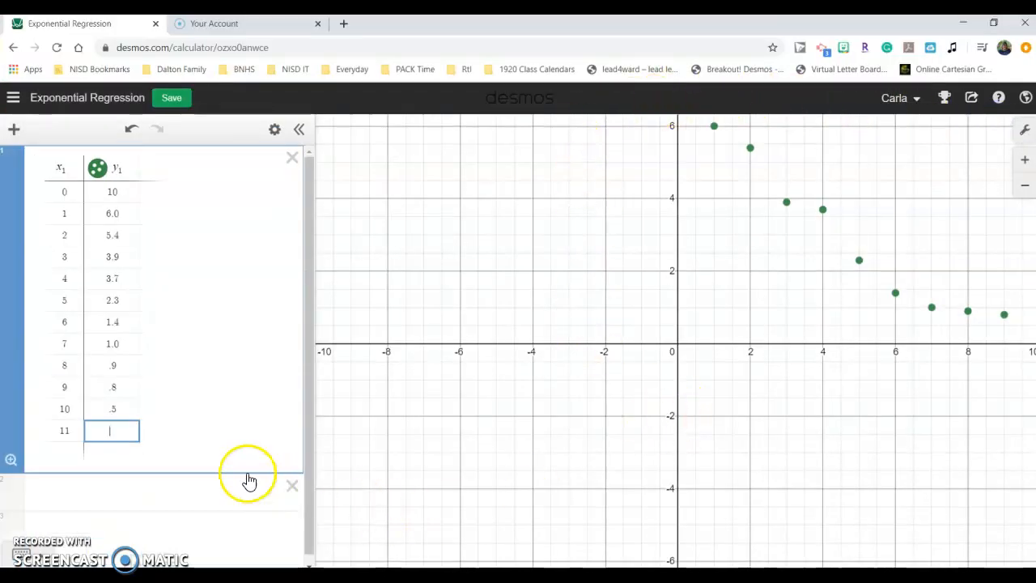
pyautogui.click(54, 433)
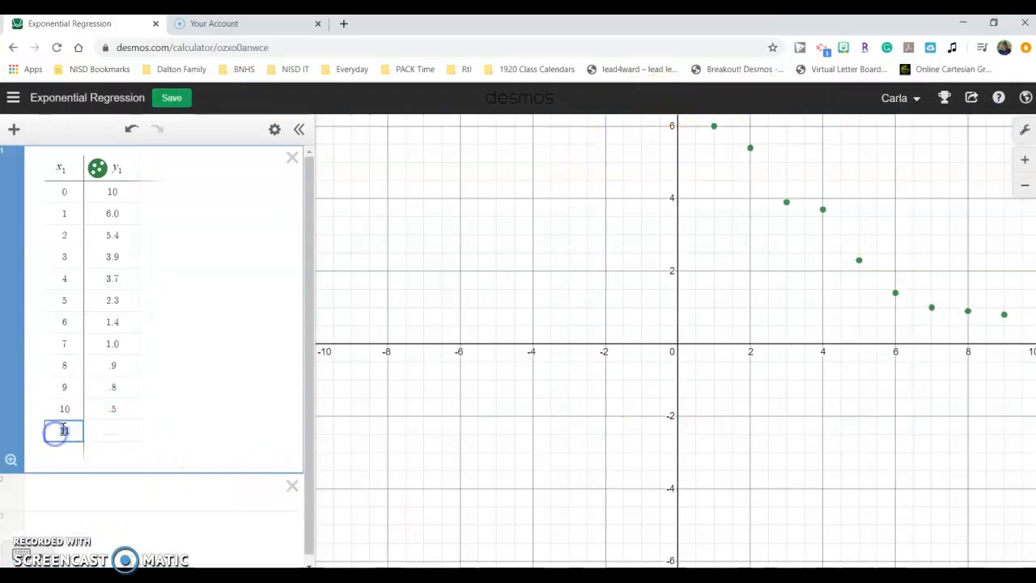
pyautogui.press('BackSpace')
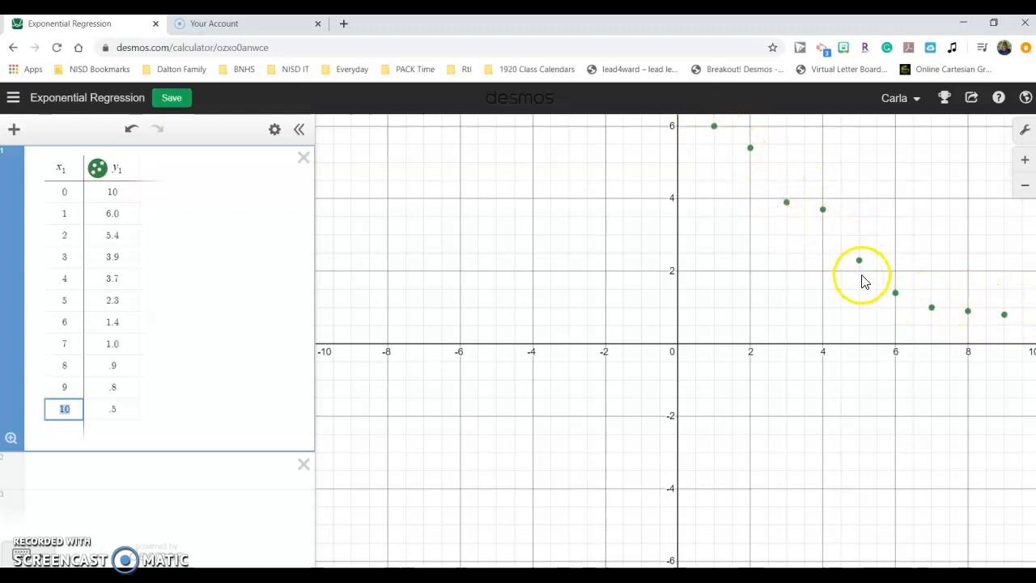
# Add a new expression line below the table and open the on-screen keypad.
pyautogui.click(728, 340)
pyautogui.moveTo(728, 340); pyautogui.dragTo(492, 503)
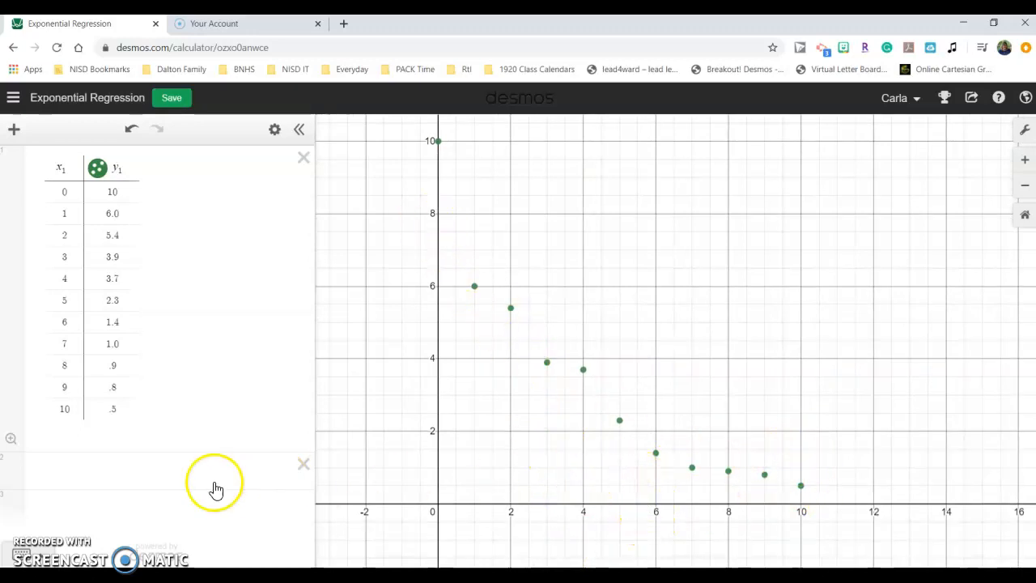
pyautogui.click(51, 474)
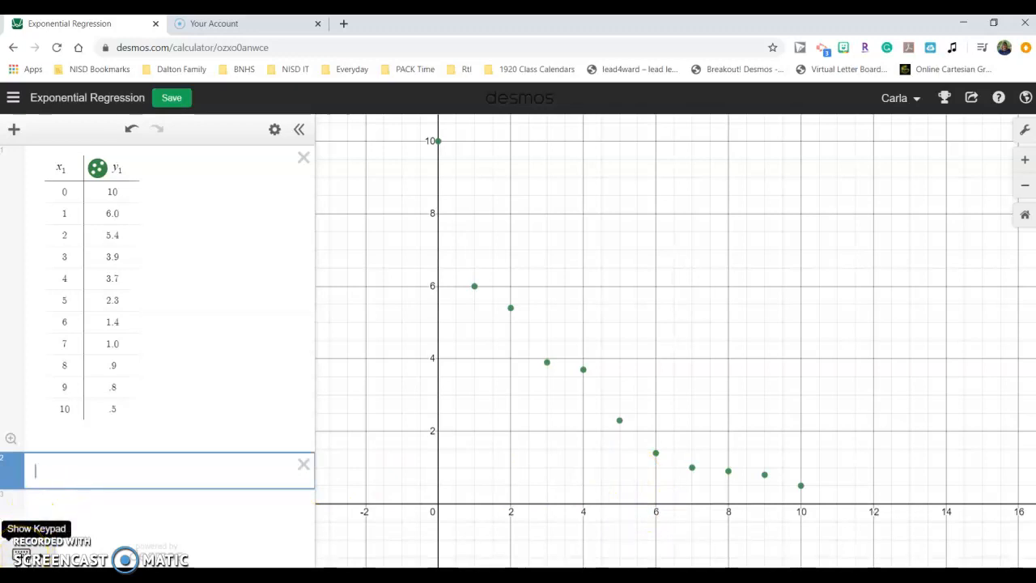
pyautogui.click(21, 553)
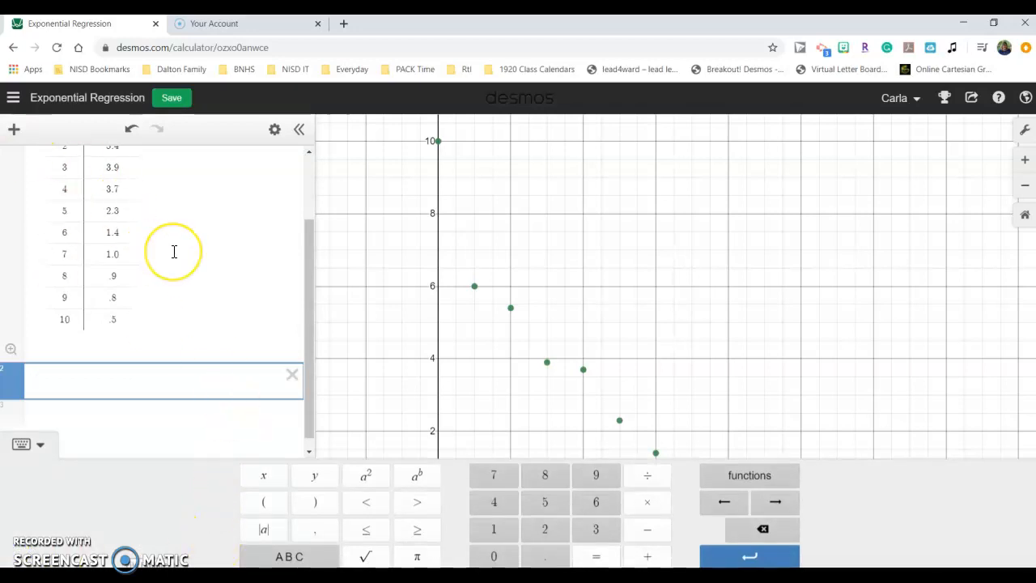
pyautogui.scroll(1, 174, 251)
pyautogui.scroll(1, 174, 251)
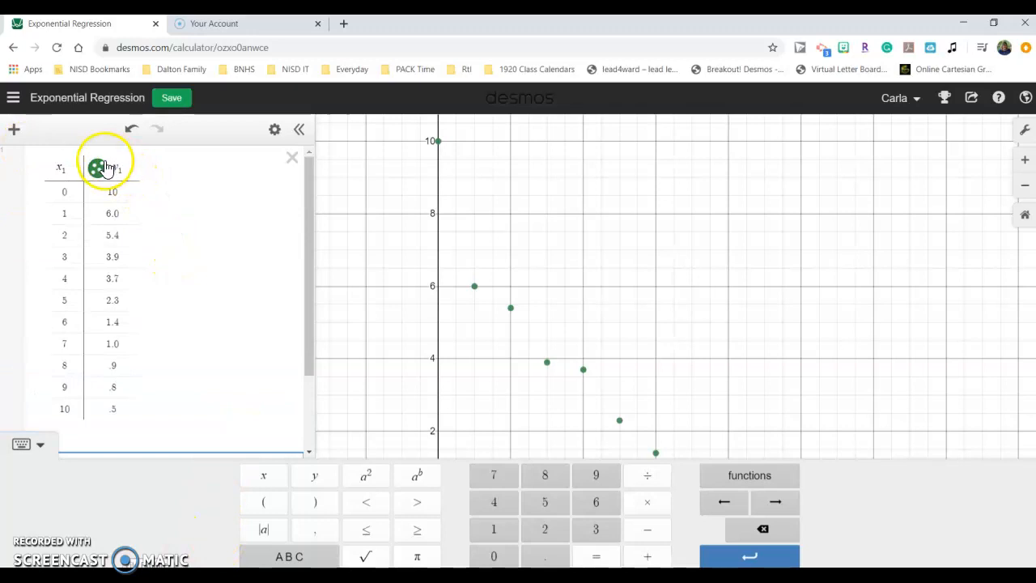
pyautogui.scroll(-3, 234, 270)
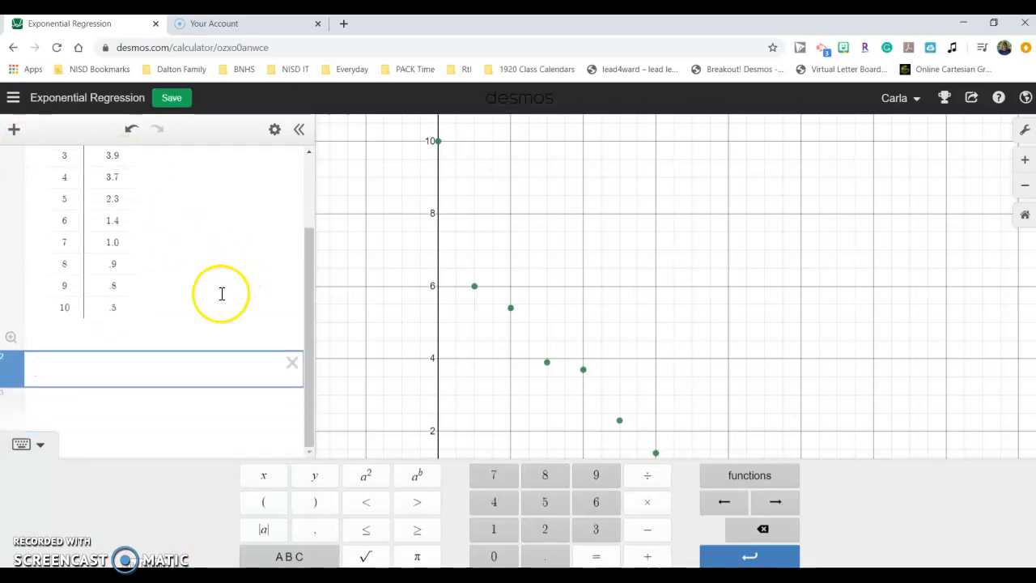
# Enter the exponential regression y₁ ~ a·b^x₁ in the new expression line.
pyautogui.click(316, 483)
pyautogui.click(494, 531)
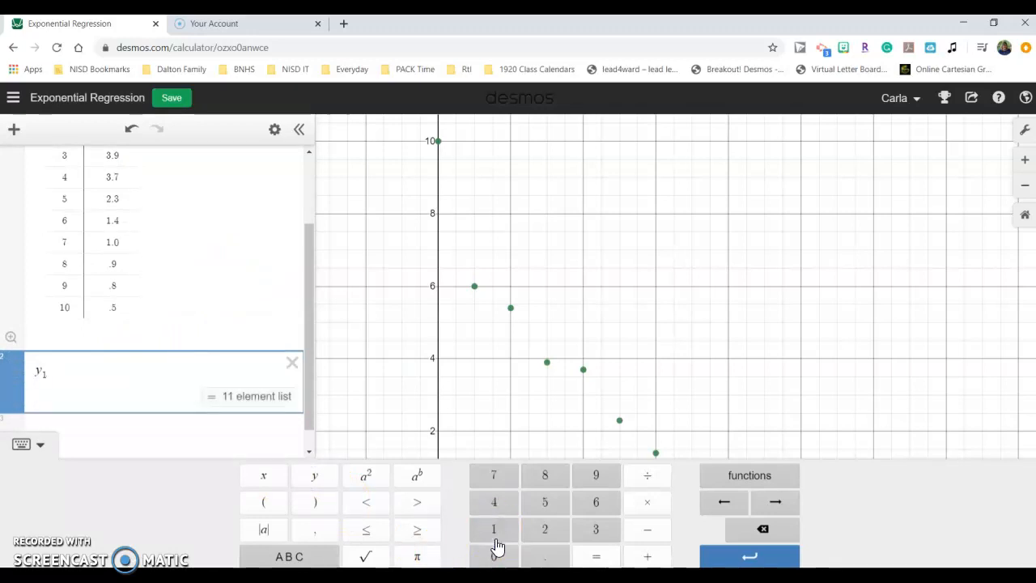
pyautogui.click(296, 556)
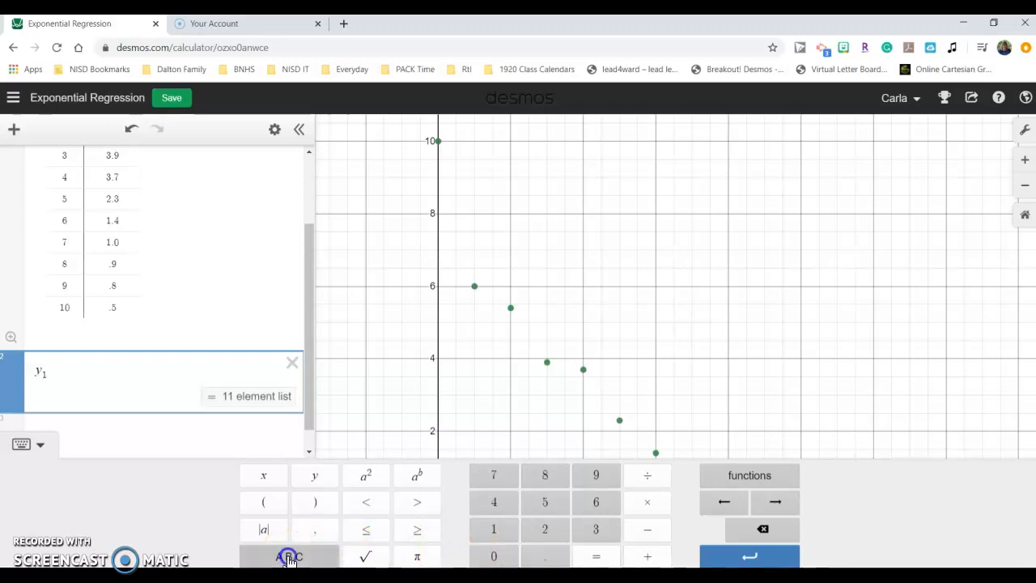
pyautogui.click(290, 558)
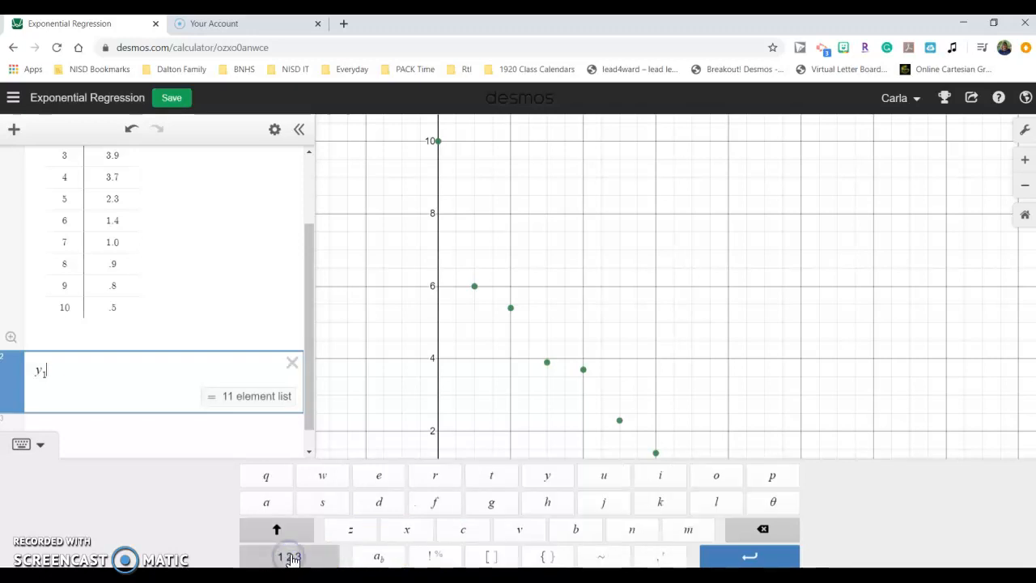
pyautogui.click(605, 557)
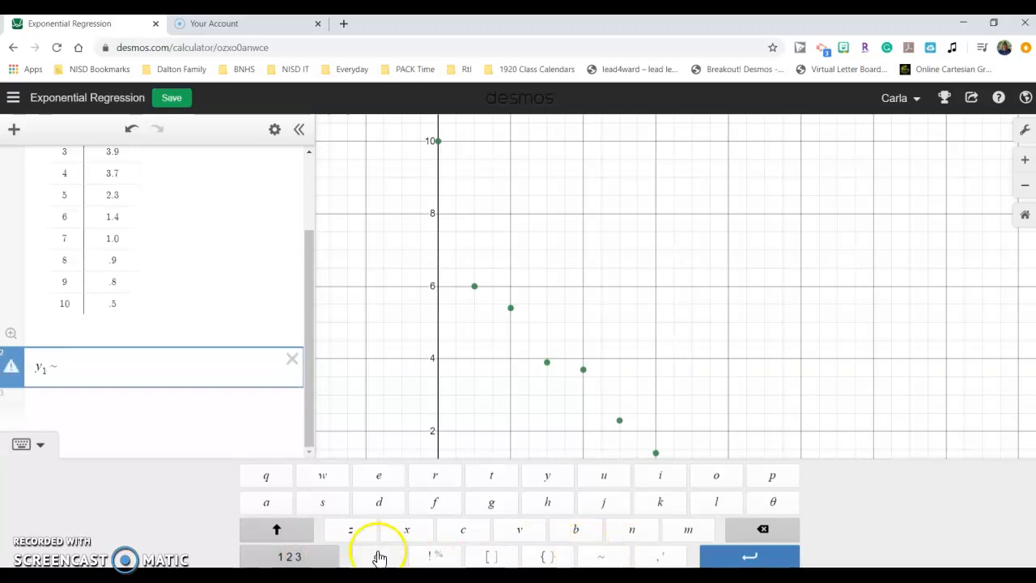
pyautogui.click(73, 374)
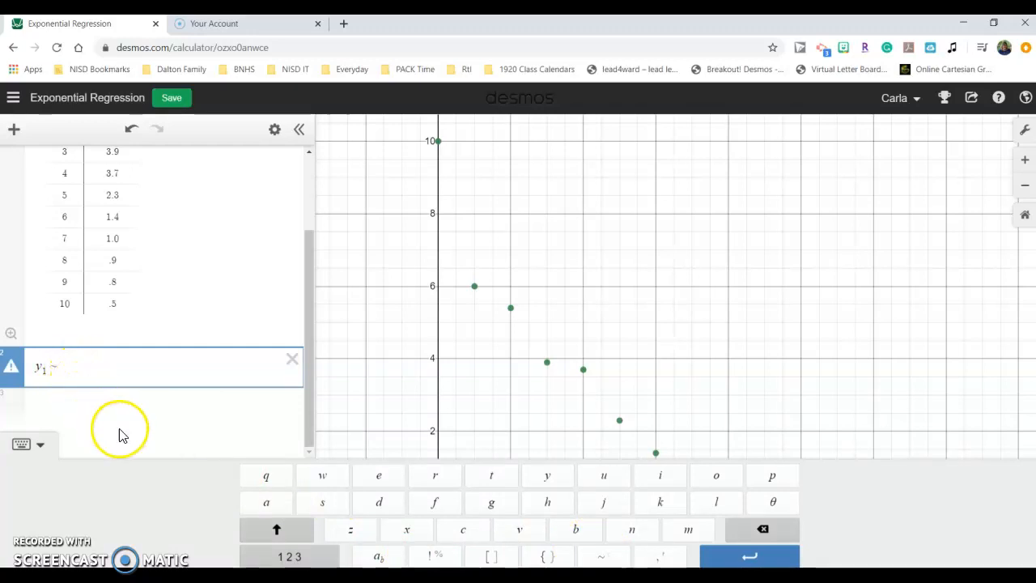
pyautogui.click(276, 509)
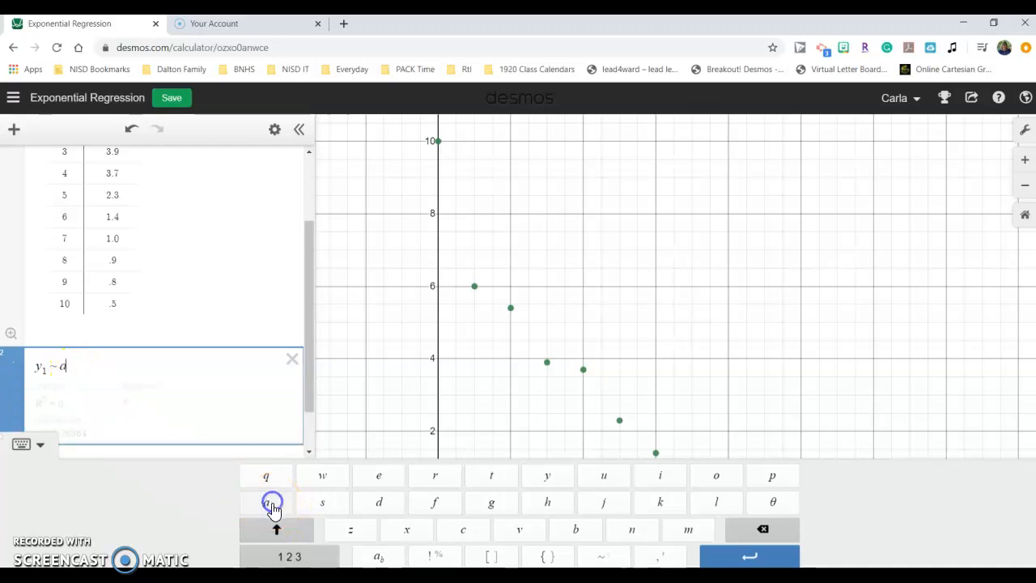
pyautogui.click(310, 559)
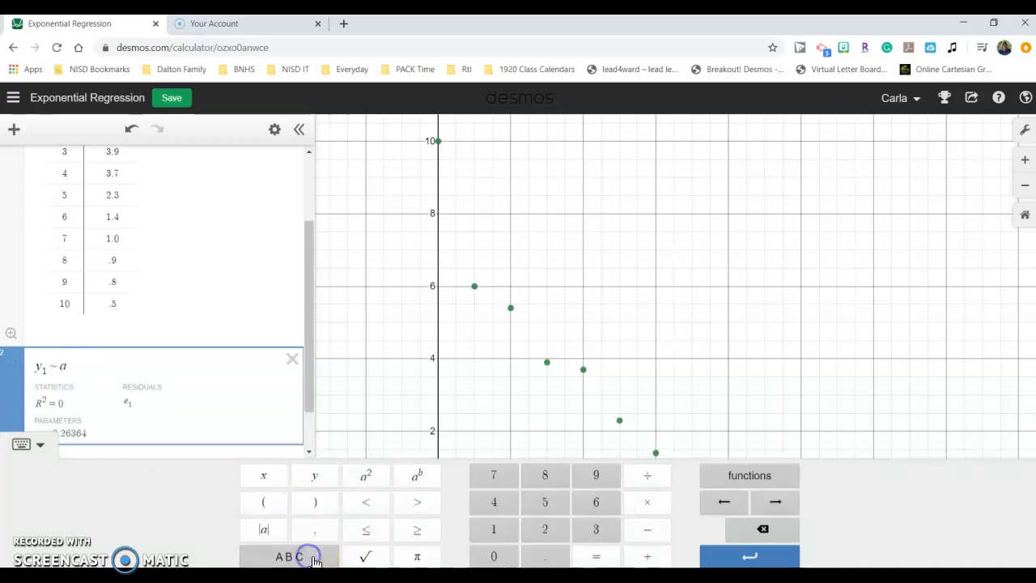
pyautogui.click(647, 503)
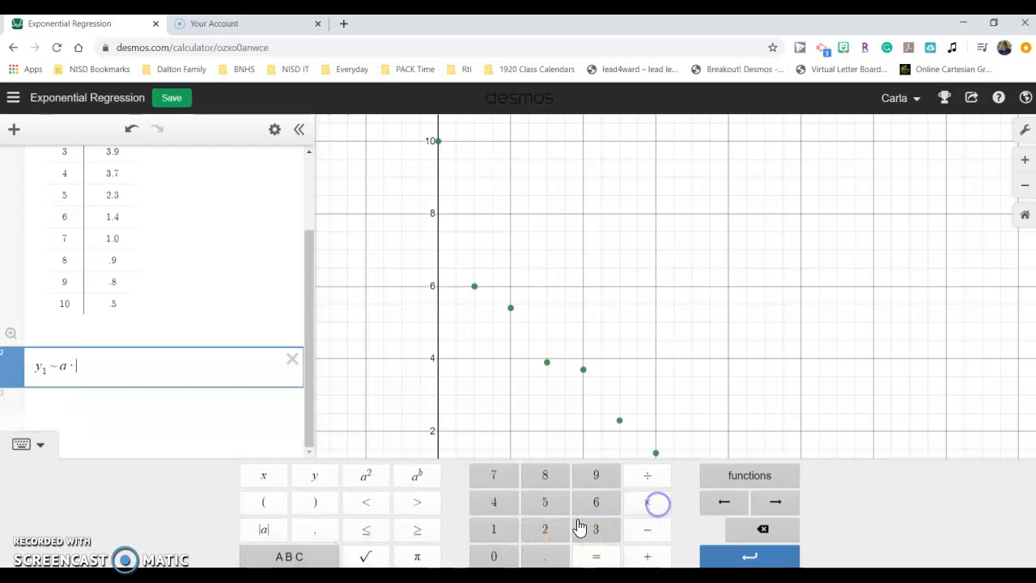
pyautogui.click(296, 558)
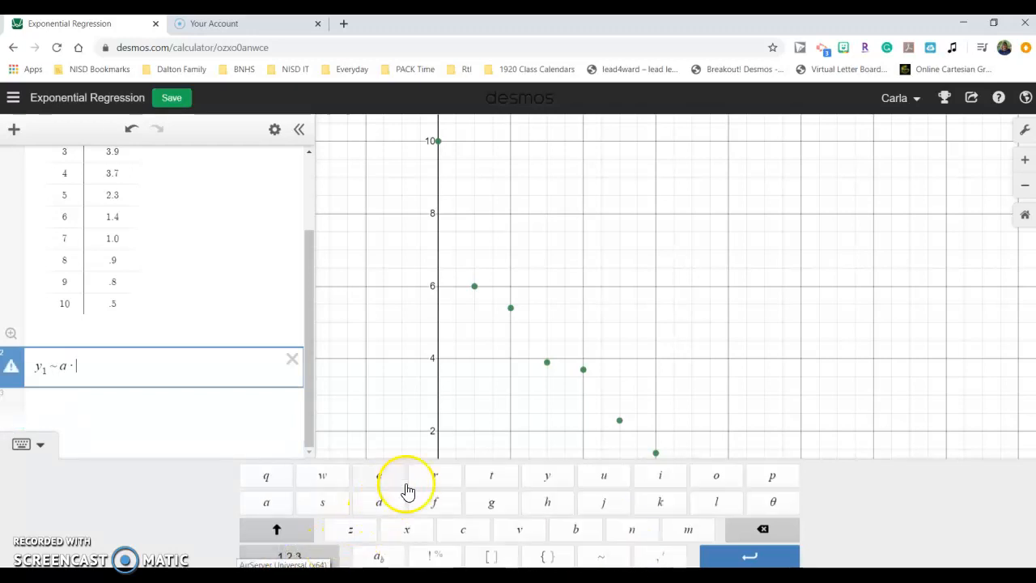
pyautogui.click(574, 529)
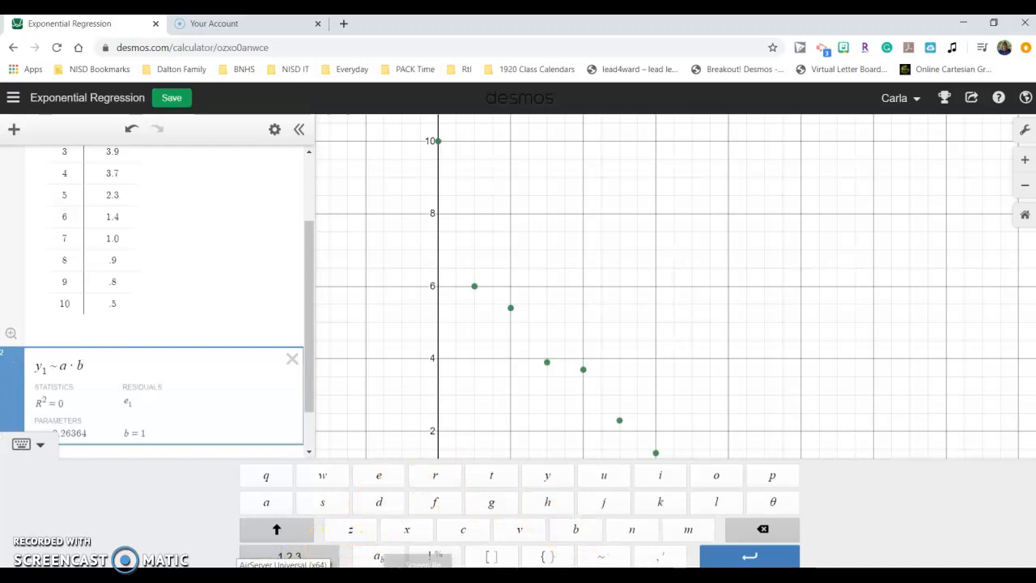
pyautogui.click(288, 556)
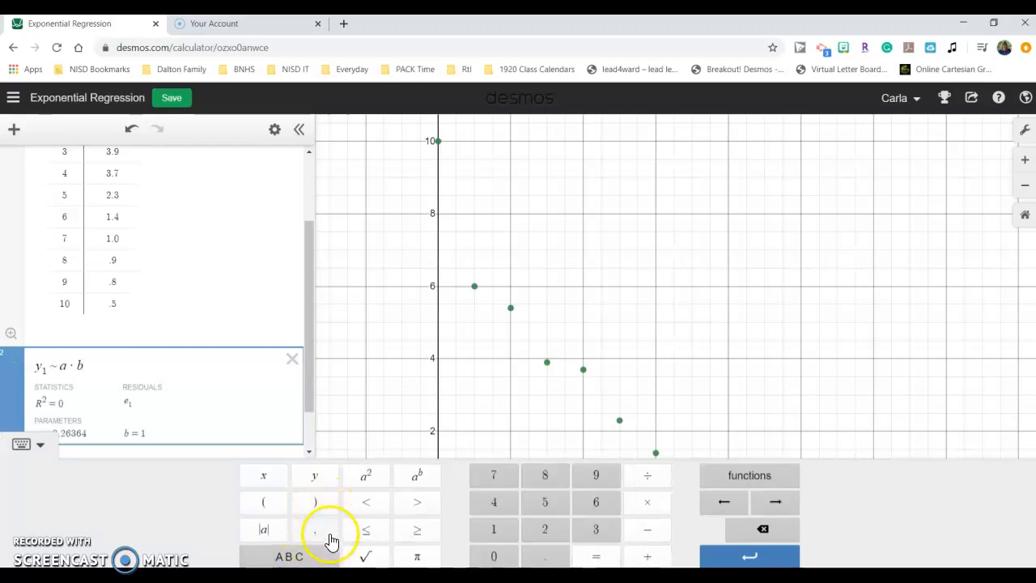
pyautogui.click(418, 478)
pyautogui.click(264, 479)
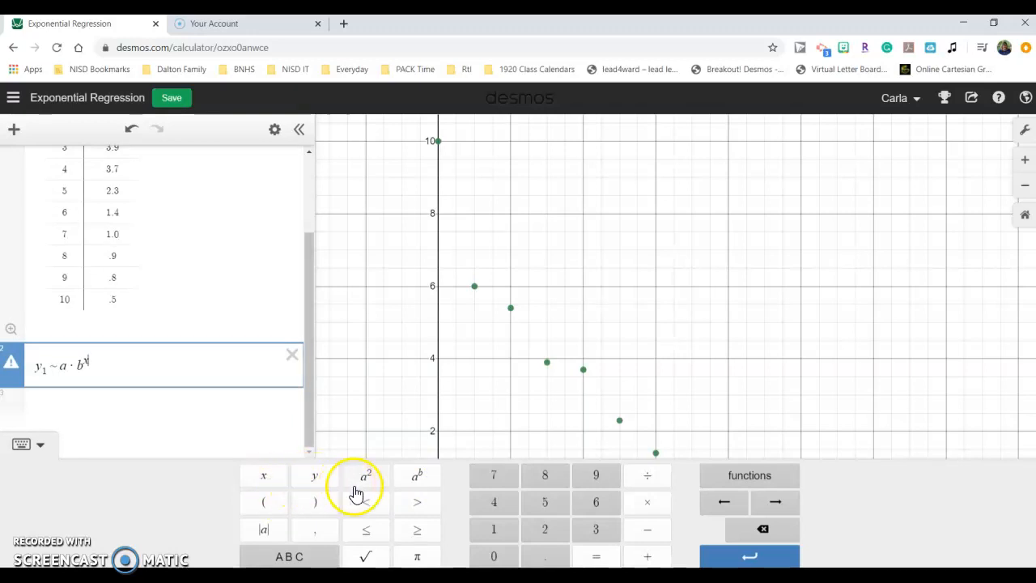
pyautogui.click(500, 536)
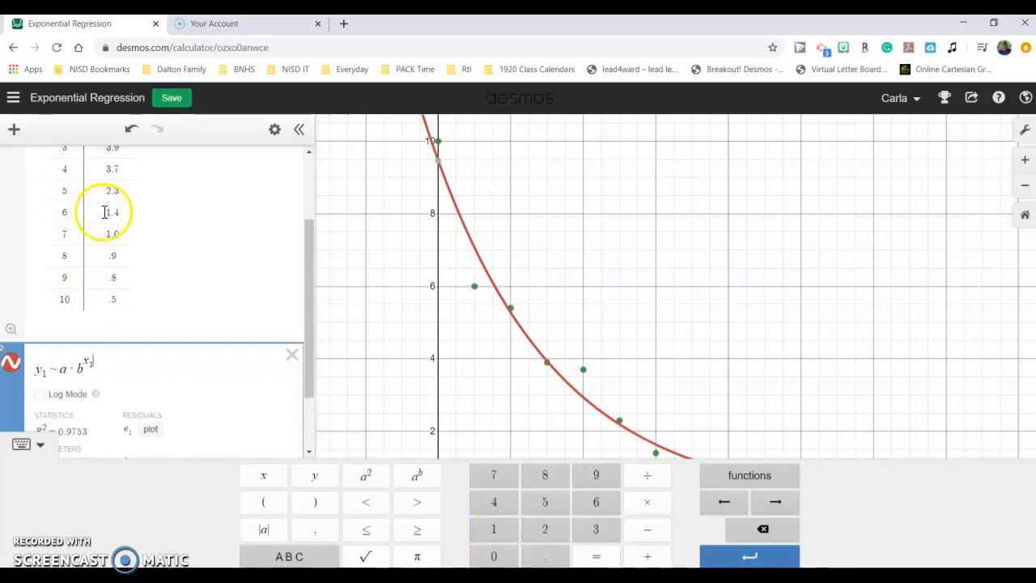
# Review the data table and the regression's statistics and parameters a and b.
pyautogui.scroll(3, 132, 205)
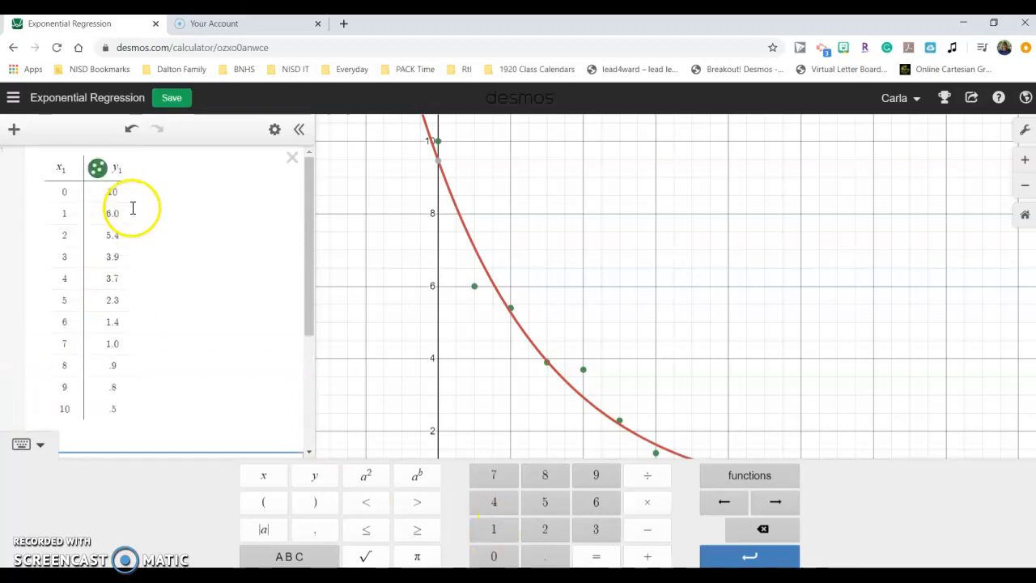
pyautogui.click(70, 168)
pyautogui.scroll(-3, 254, 224)
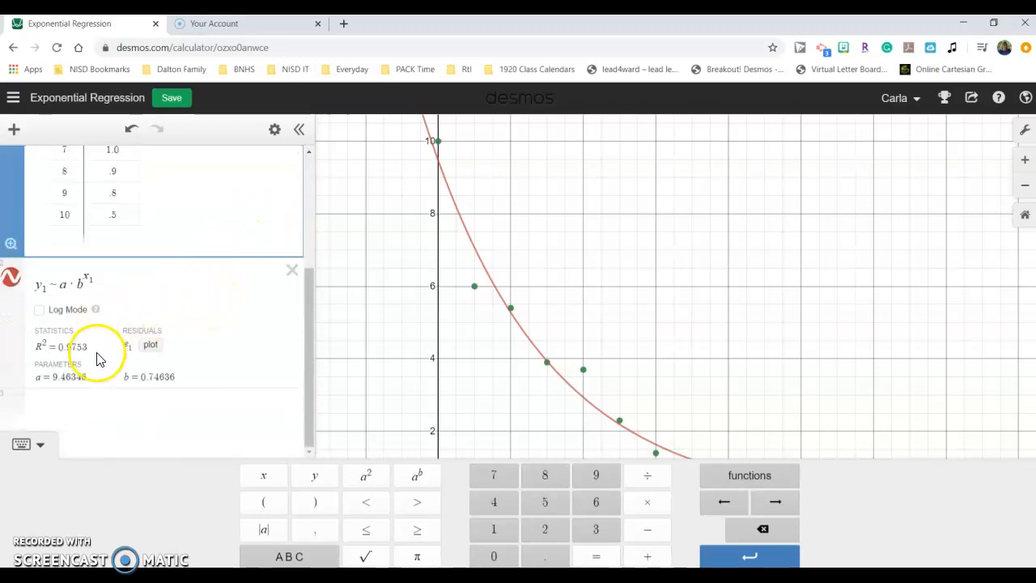
pyautogui.click(86, 377)
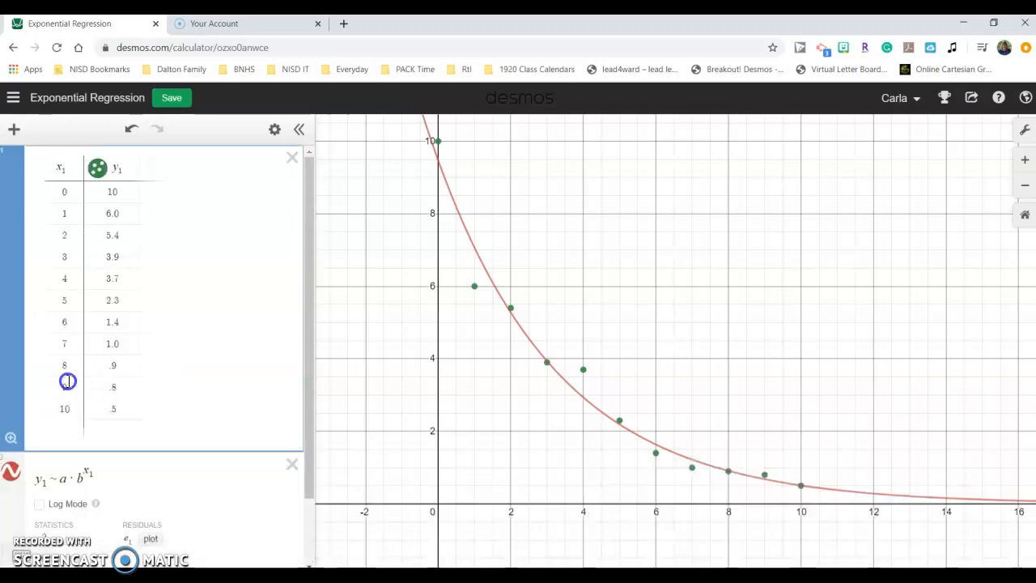
pyautogui.scroll(-1, 224, 377)
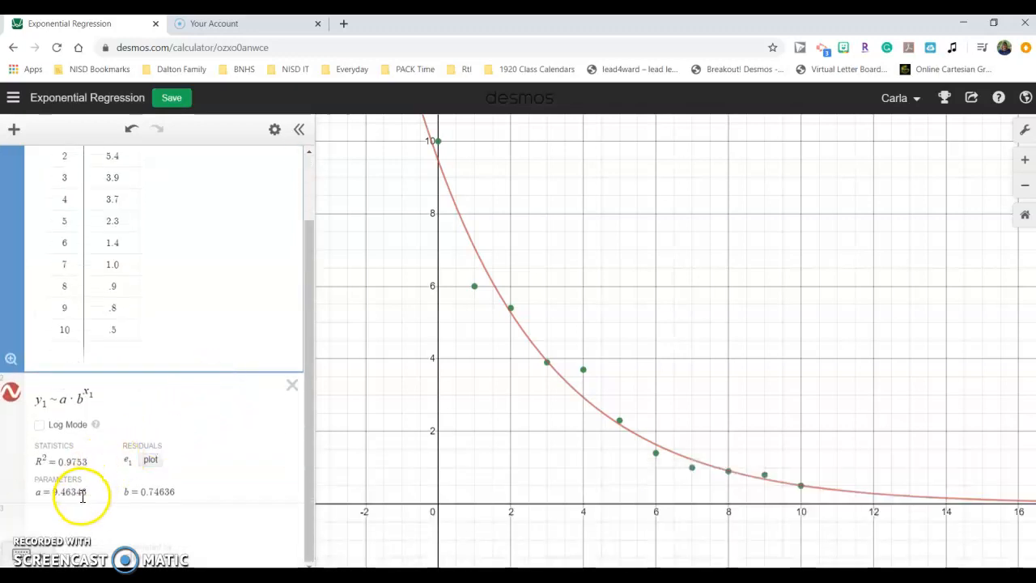
pyautogui.moveTo(89, 495); pyautogui.dragTo(60, 494)
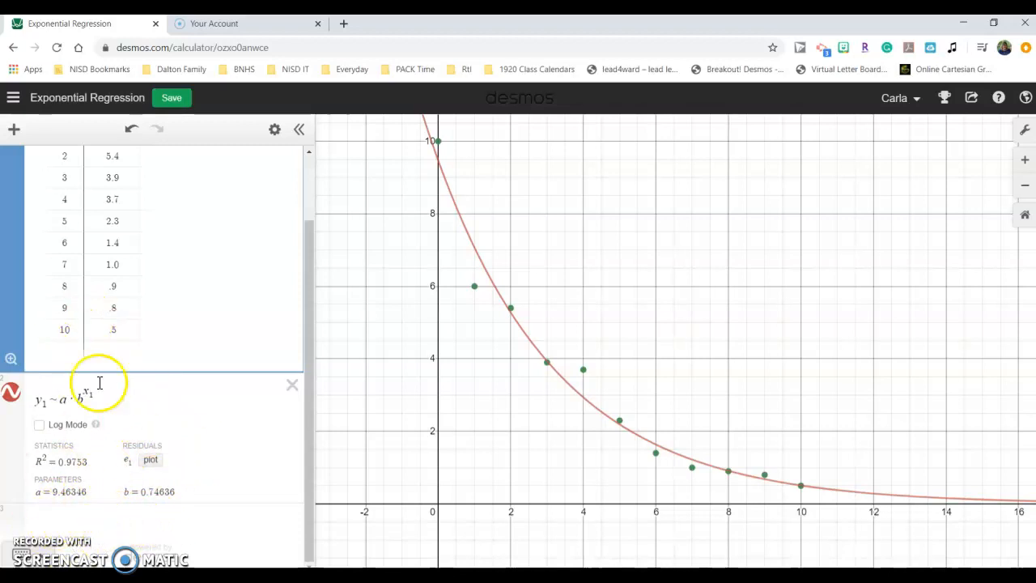
# Add a new expression y = a·b^x that graphs the fitted exponential function.
pyautogui.click(81, 522)
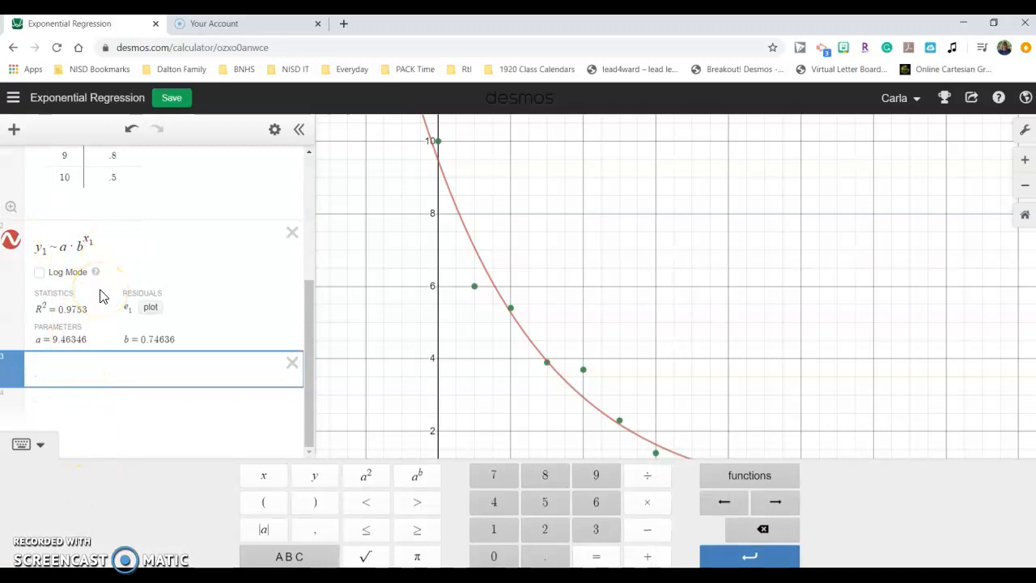
pyautogui.click(315, 477)
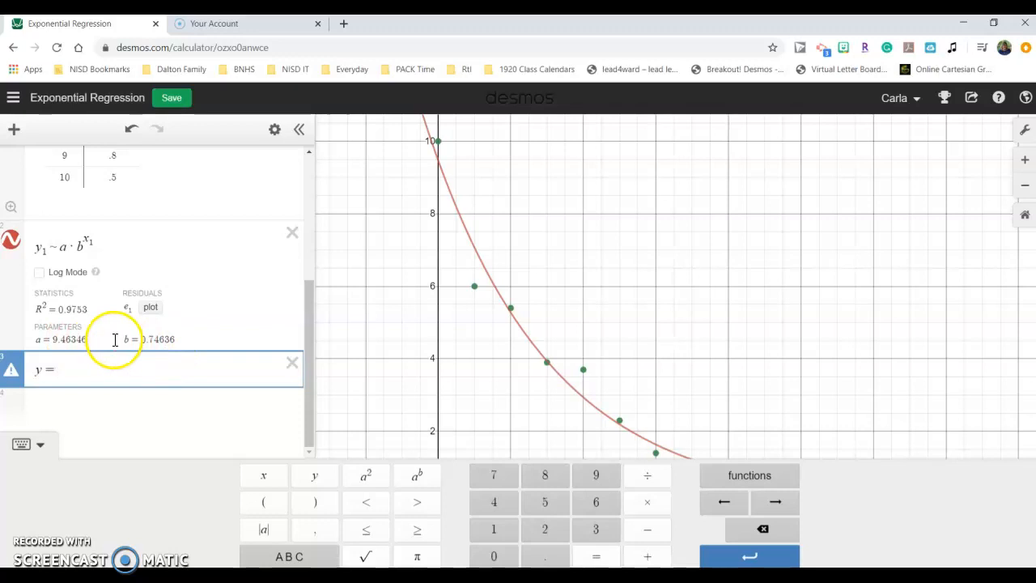
pyautogui.click(285, 555)
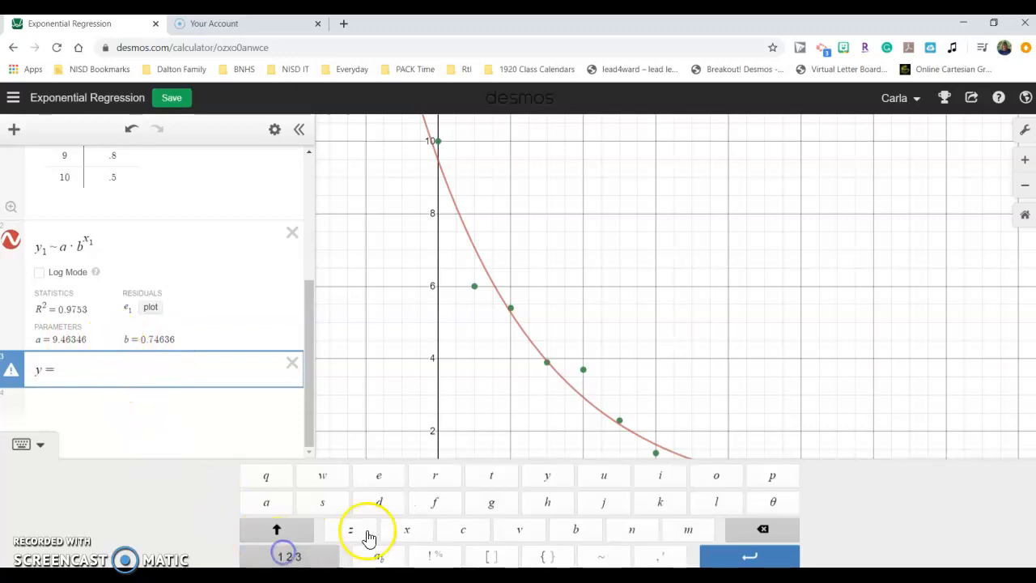
pyautogui.click(273, 503)
pyautogui.click(307, 557)
pyautogui.click(646, 502)
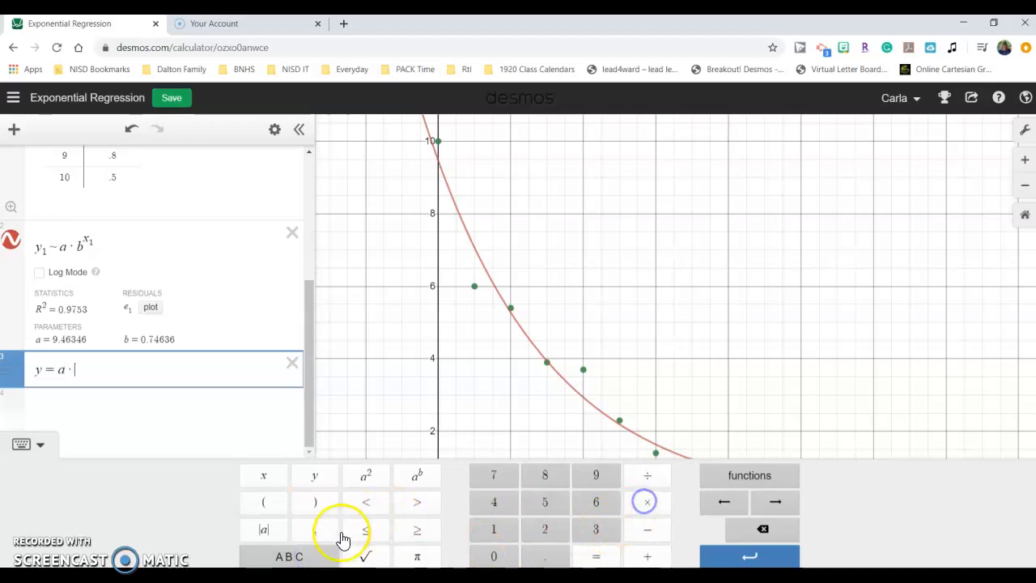
pyautogui.click(302, 556)
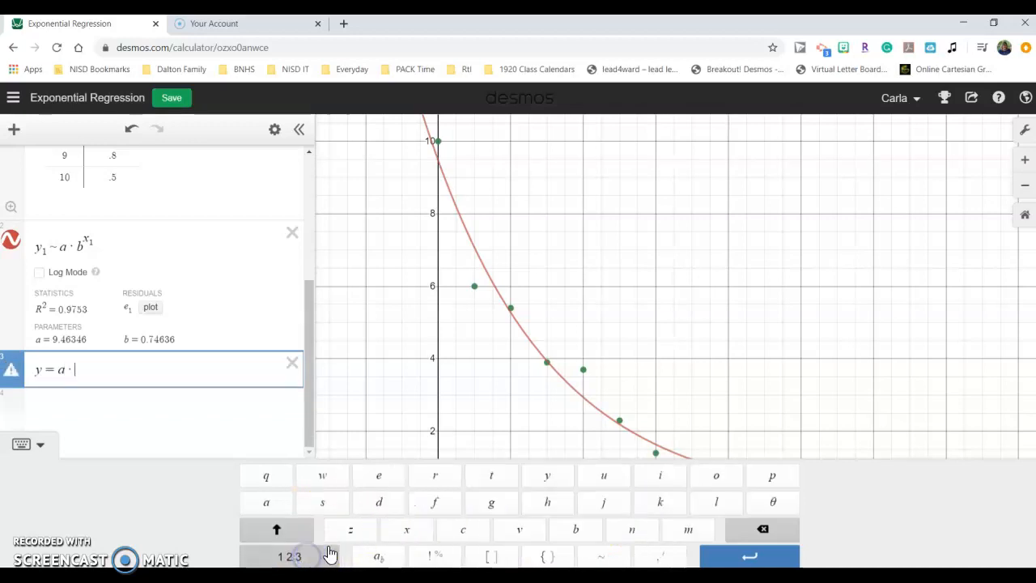
pyautogui.click(576, 530)
pyautogui.click(290, 557)
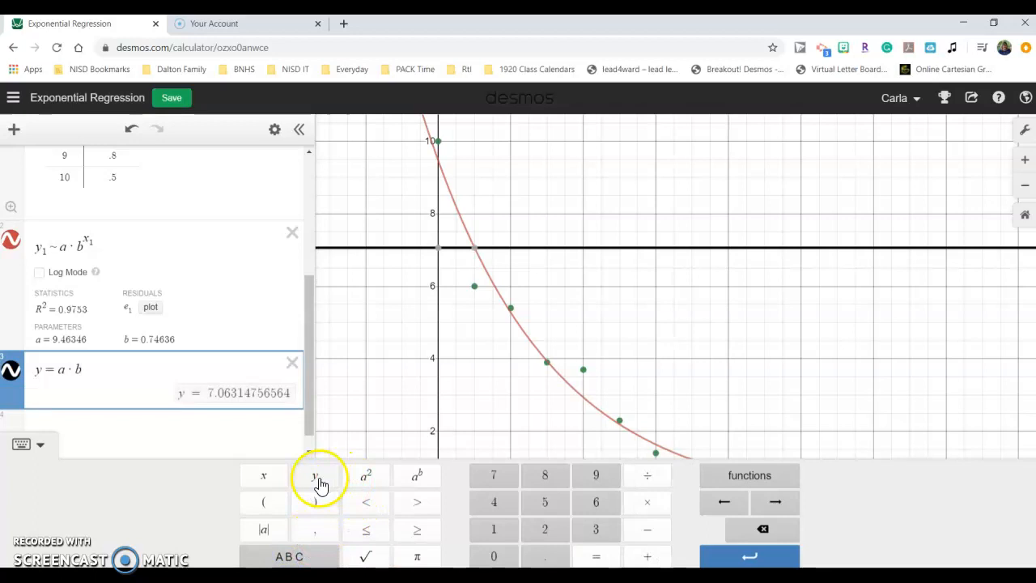
pyautogui.click(417, 478)
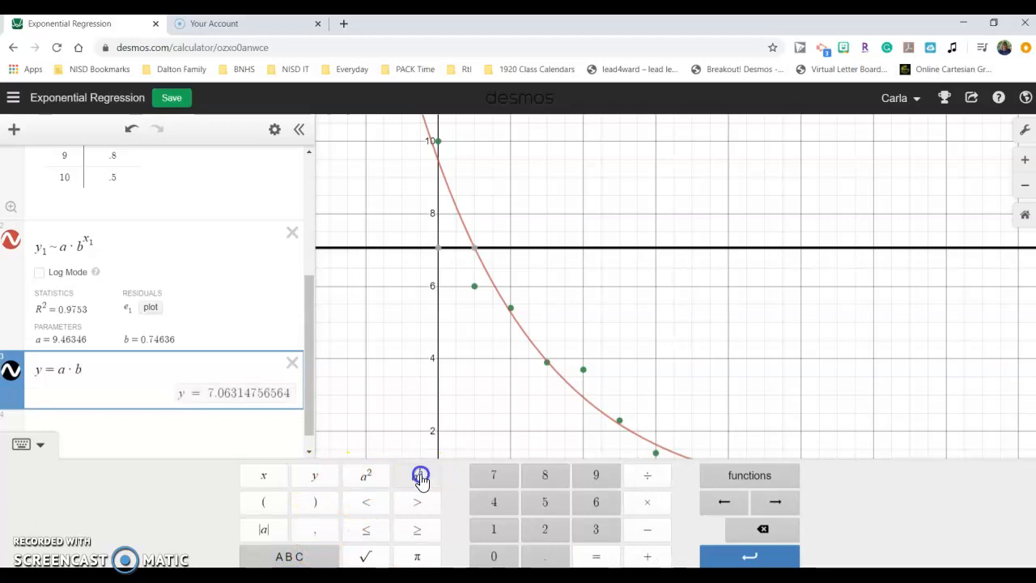
pyautogui.click(265, 477)
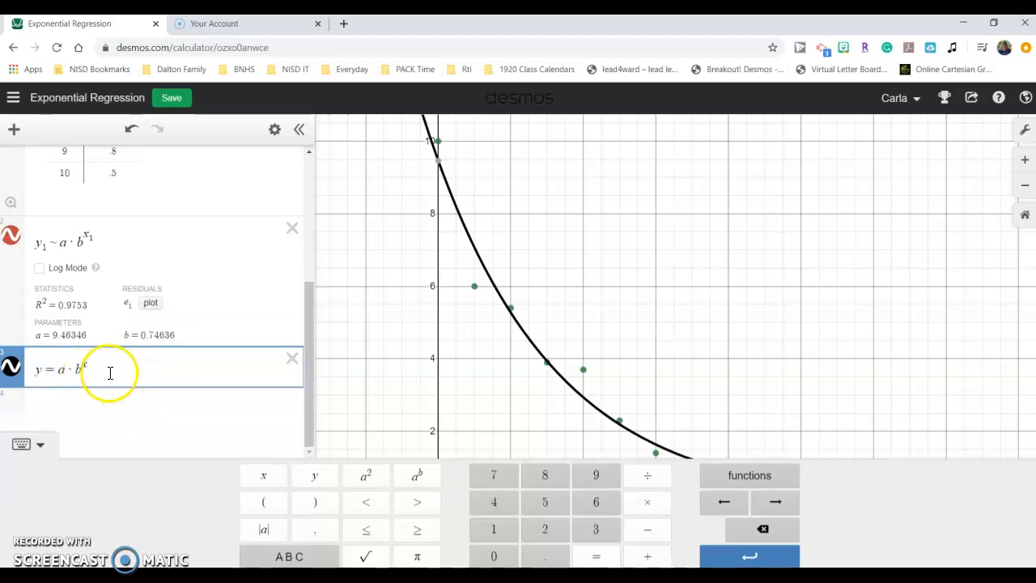
# Convert the expression y = a·b^x into a table of values.
pyautogui.click(275, 132)
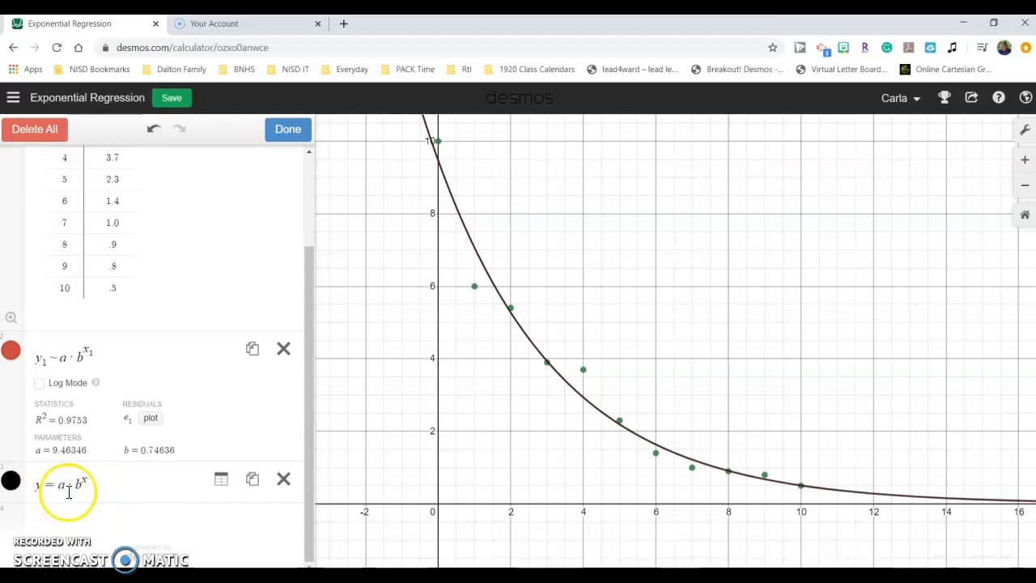
pyautogui.click(221, 484)
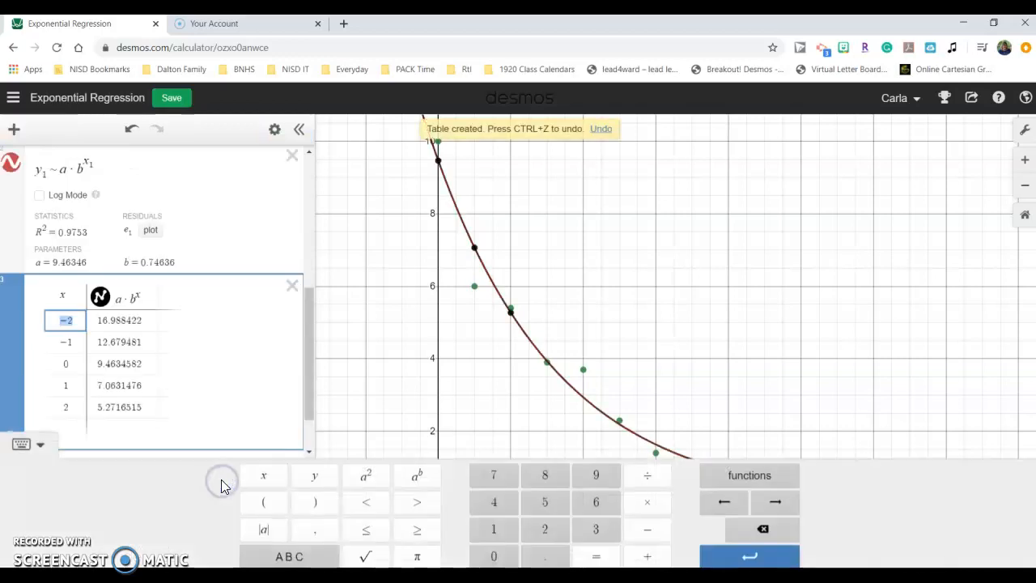
pyautogui.click(193, 386)
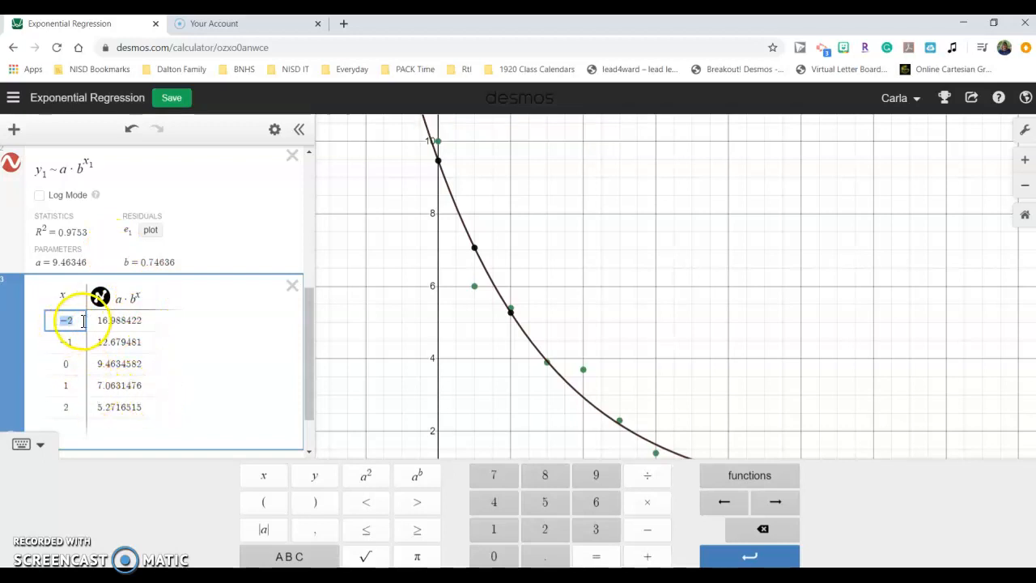
# Change the first x-value in the new table to 20.
pyautogui.moveTo(312, 359); pyautogui.dragTo(317, 384)
pyautogui.click(79, 262)
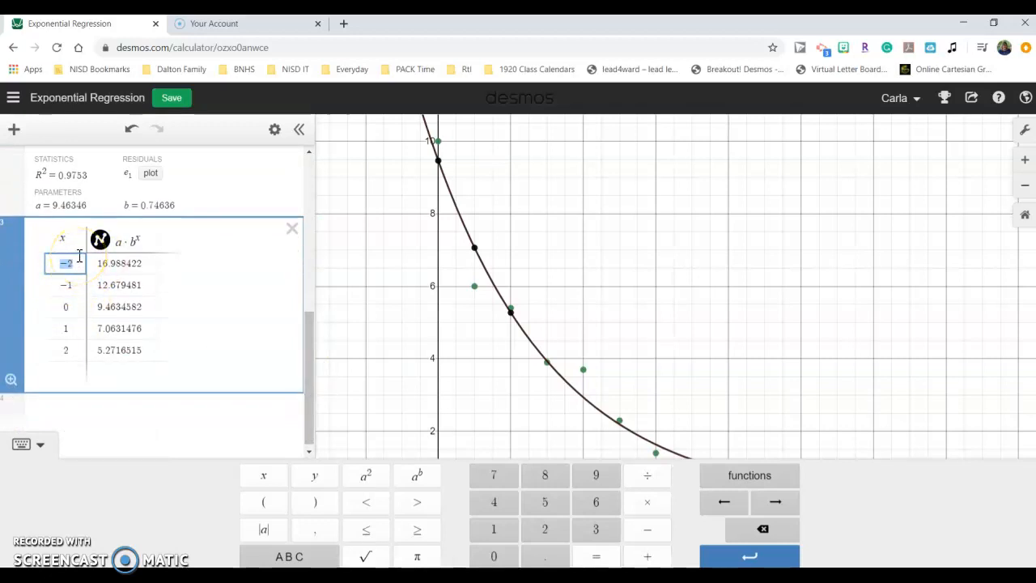
pyautogui.write('0')
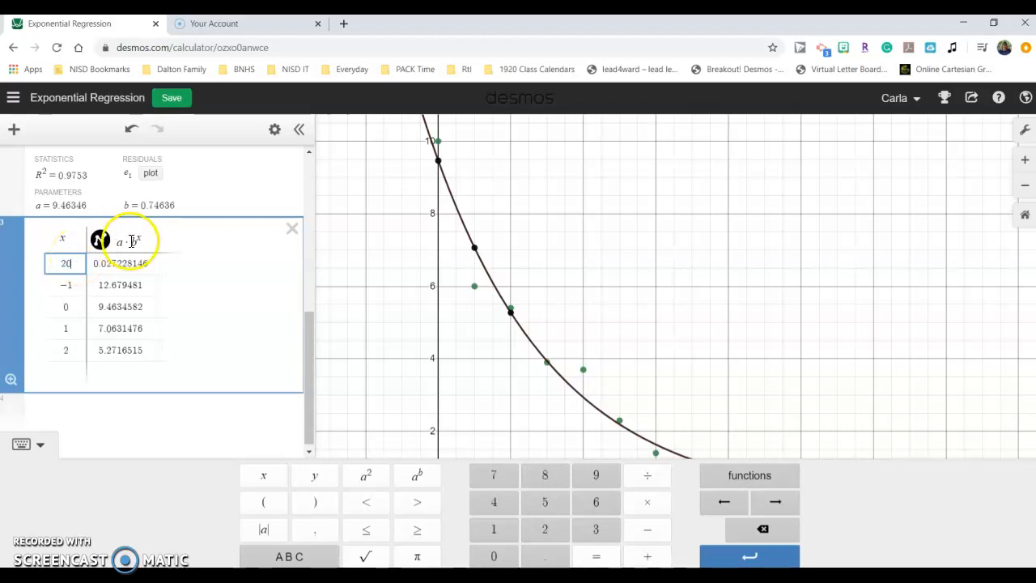
pyautogui.click(150, 271)
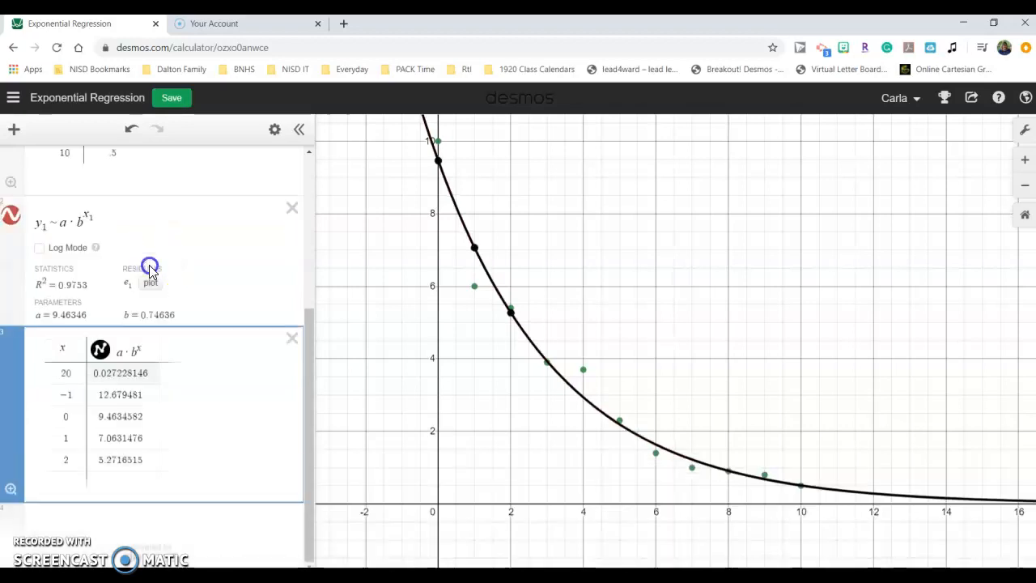
pyautogui.click(149, 376)
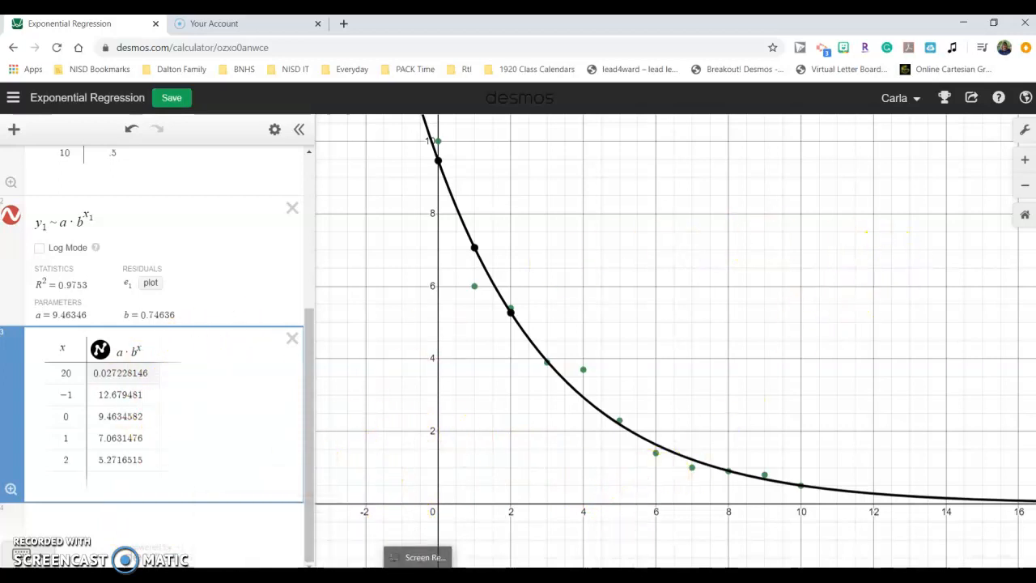
pyautogui.click(418, 573)
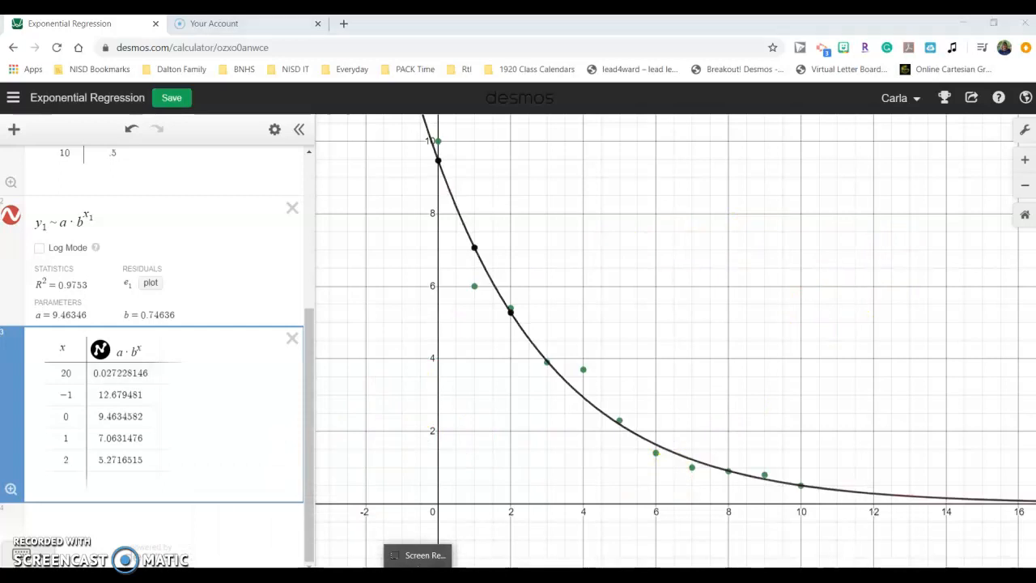